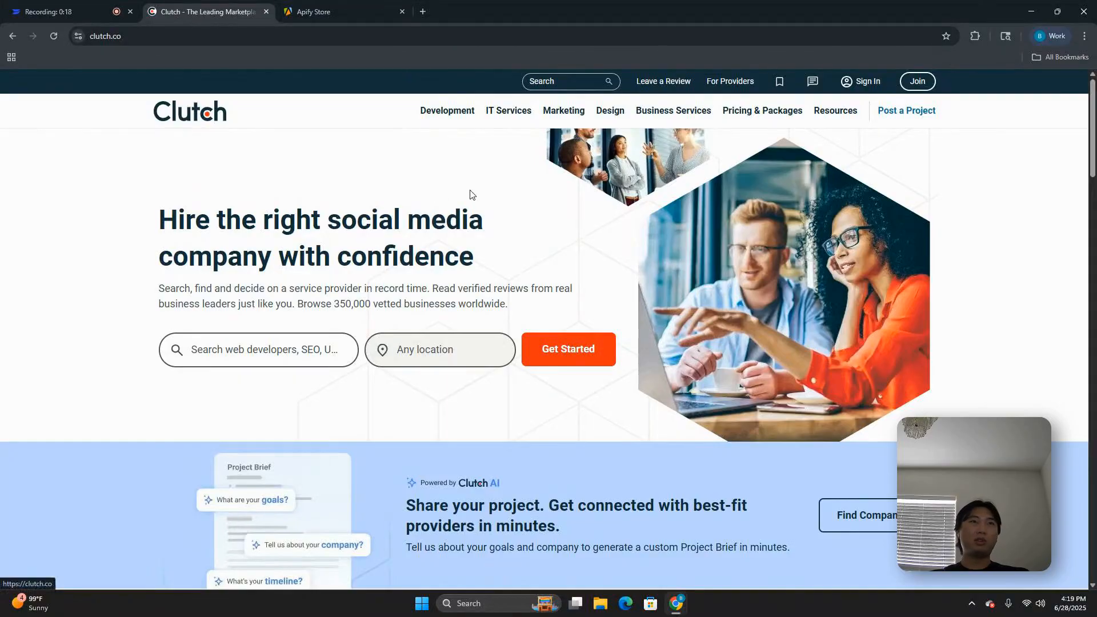
# Step: Open Clutch's Digital Marketing agencies listing from the Marketing category and copy the page's URL
pyautogui.moveTo(442, 113)
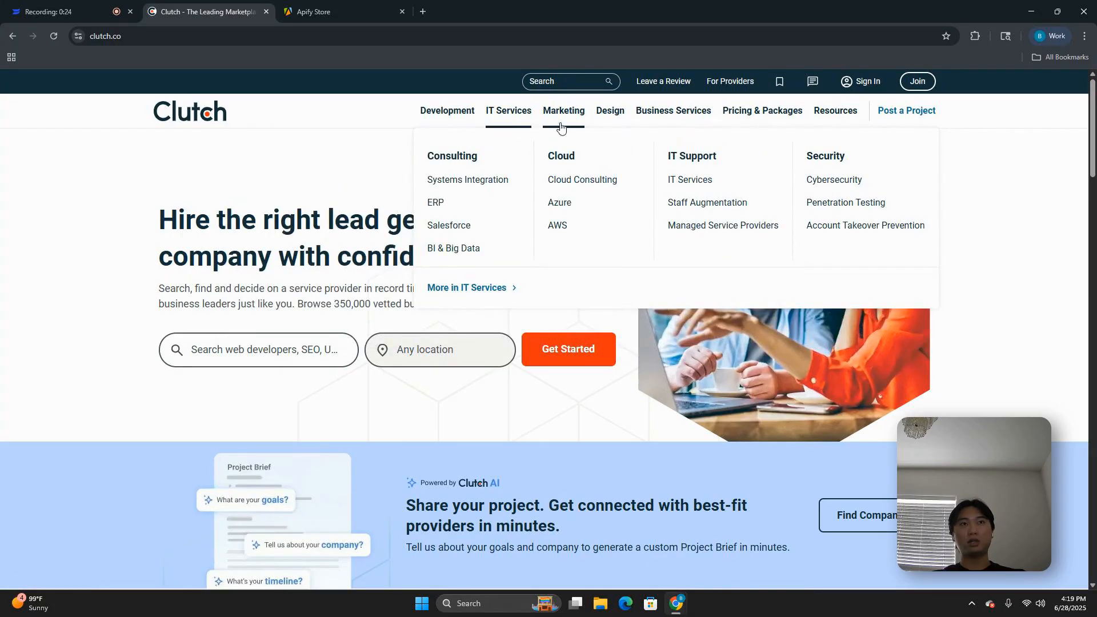
pyautogui.moveTo(660, 109)
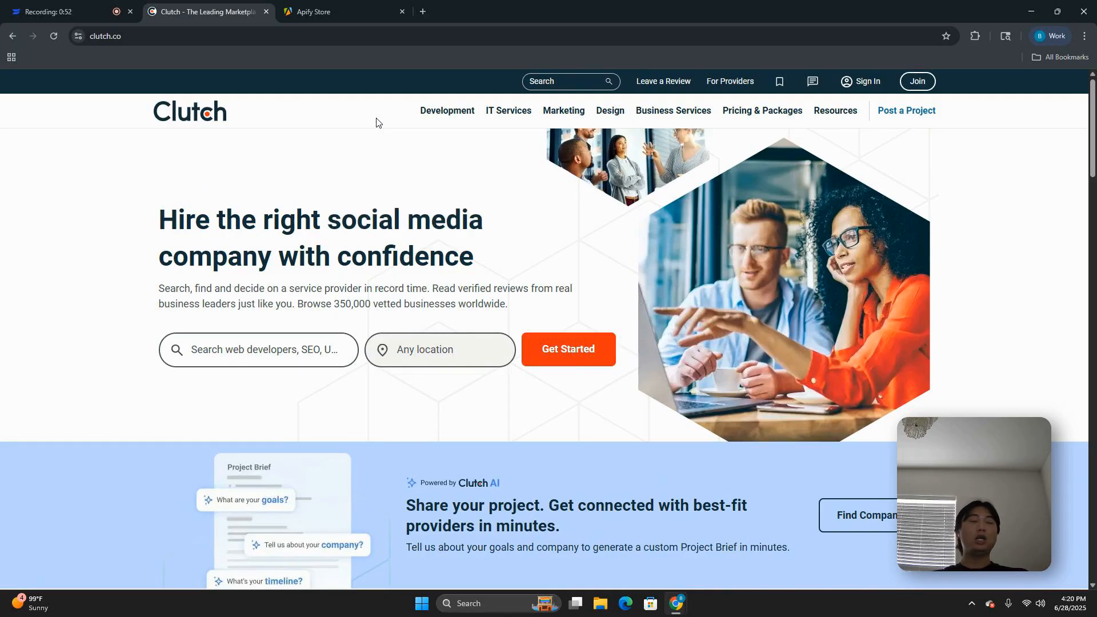
pyautogui.moveTo(563, 111)
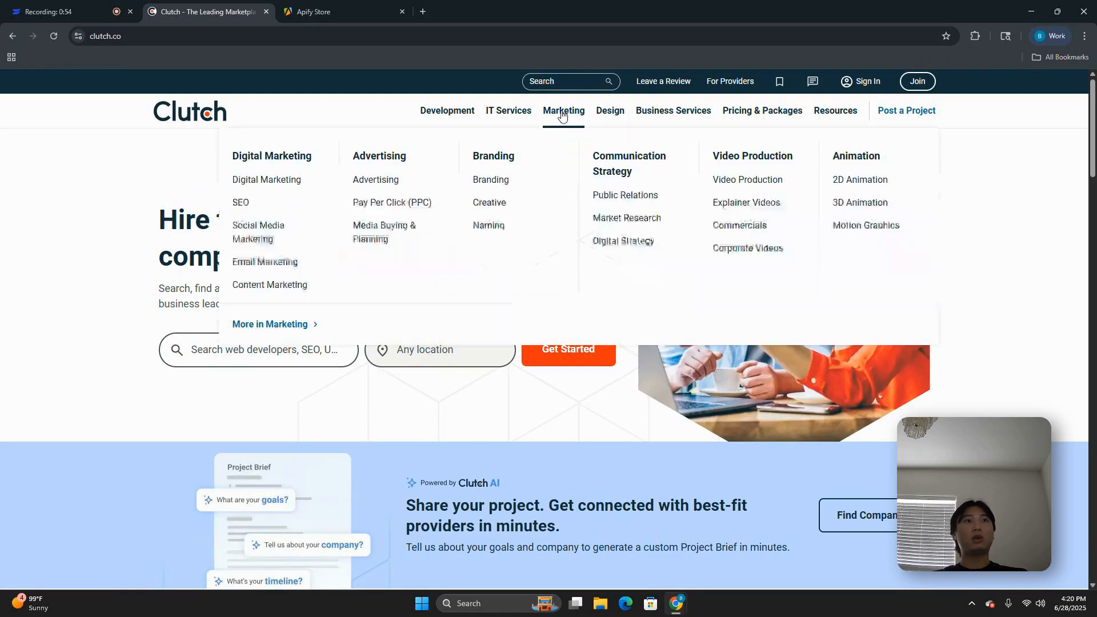
pyautogui.click(242, 182)
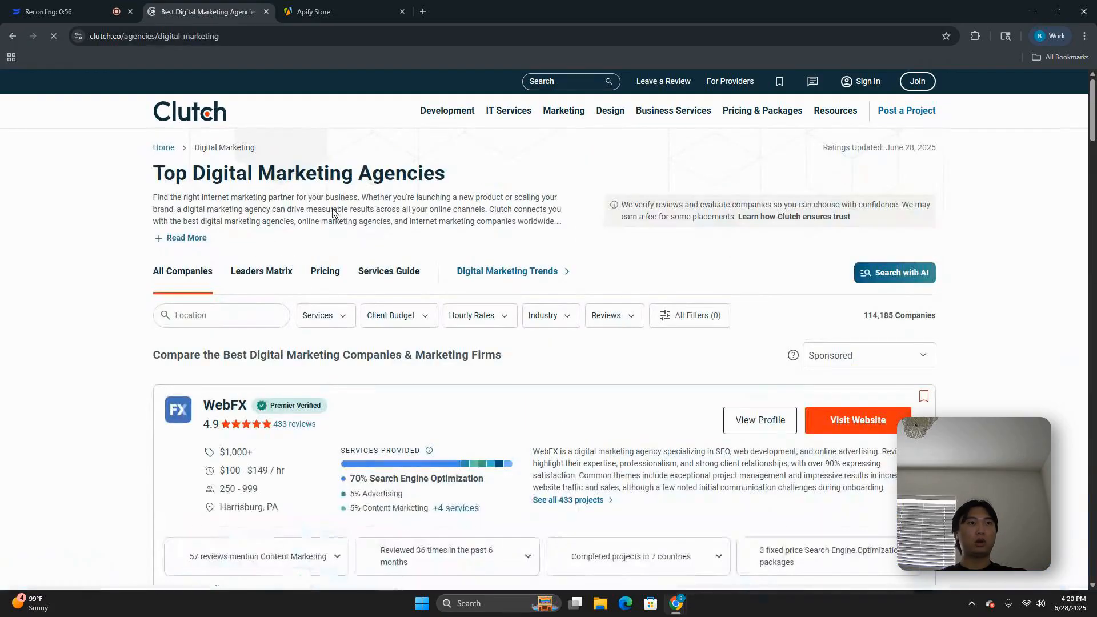
pyautogui.click(274, 37)
pyautogui.hotkey('ctrl', 'c')
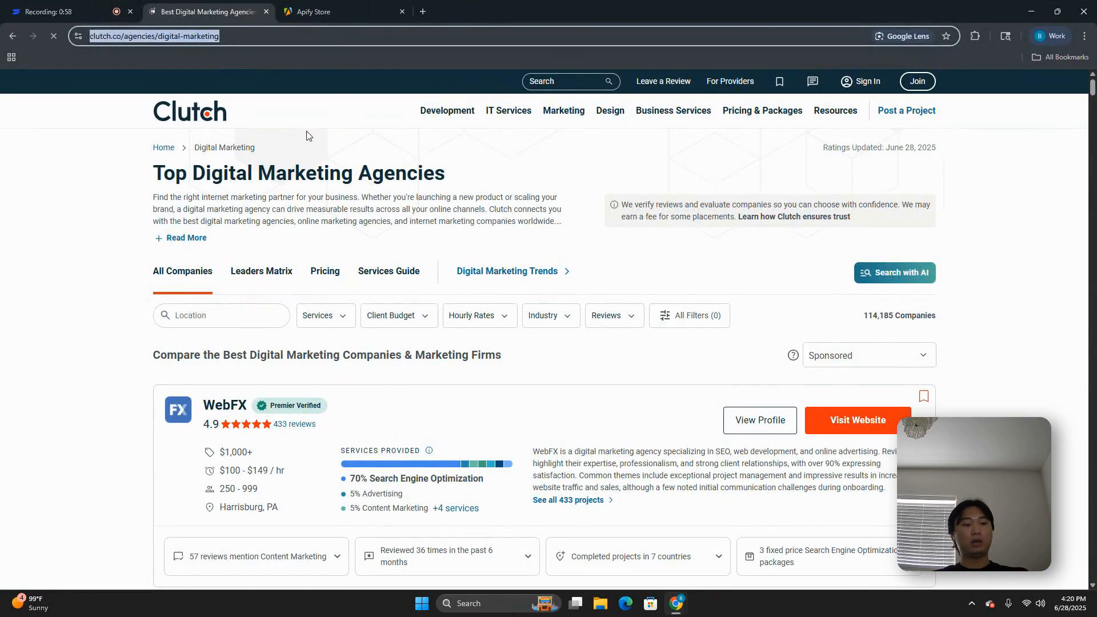
# Step: Switch to Apify Store, search the Actors for "clutch" and open the curious_coder/clutch-scraper Clutch.co Scraper
pyautogui.click(343, 12)
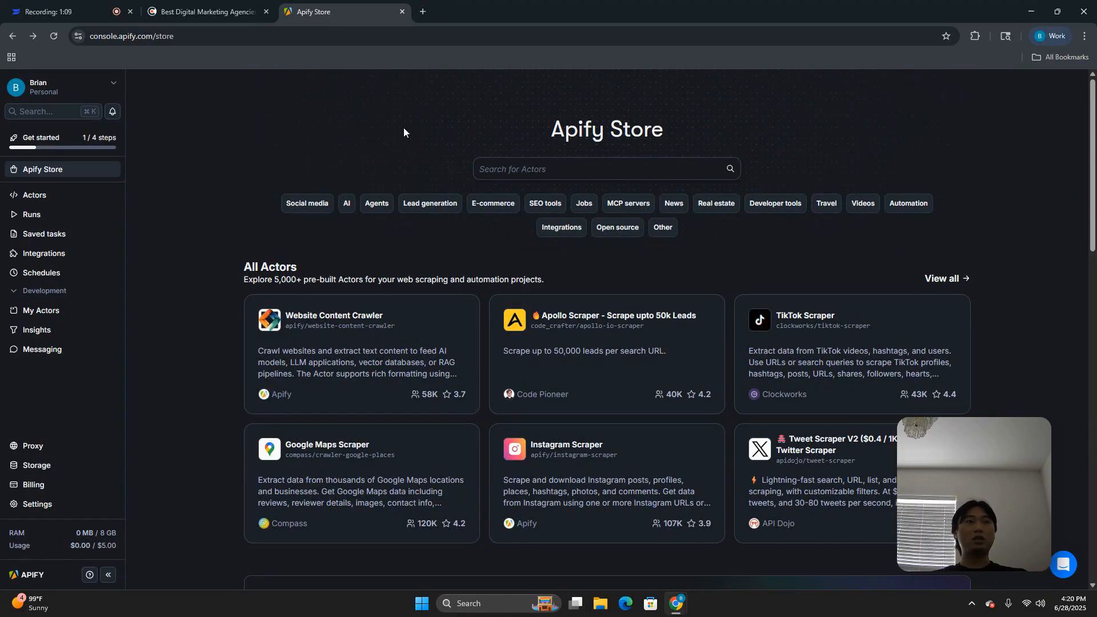
pyautogui.click(587, 167)
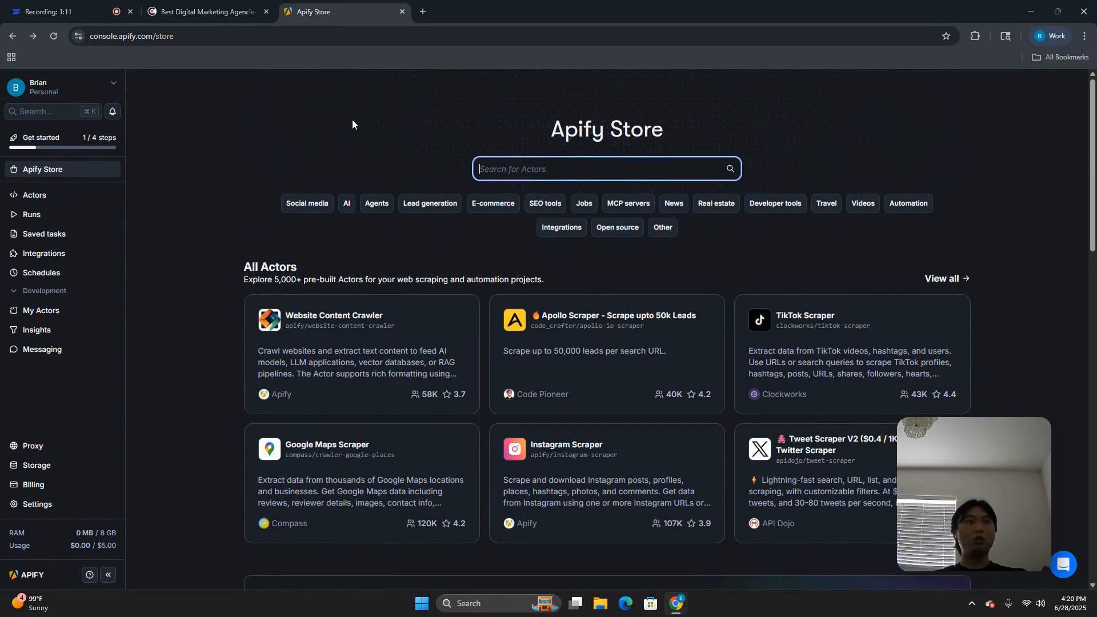
pyautogui.write('clutch')
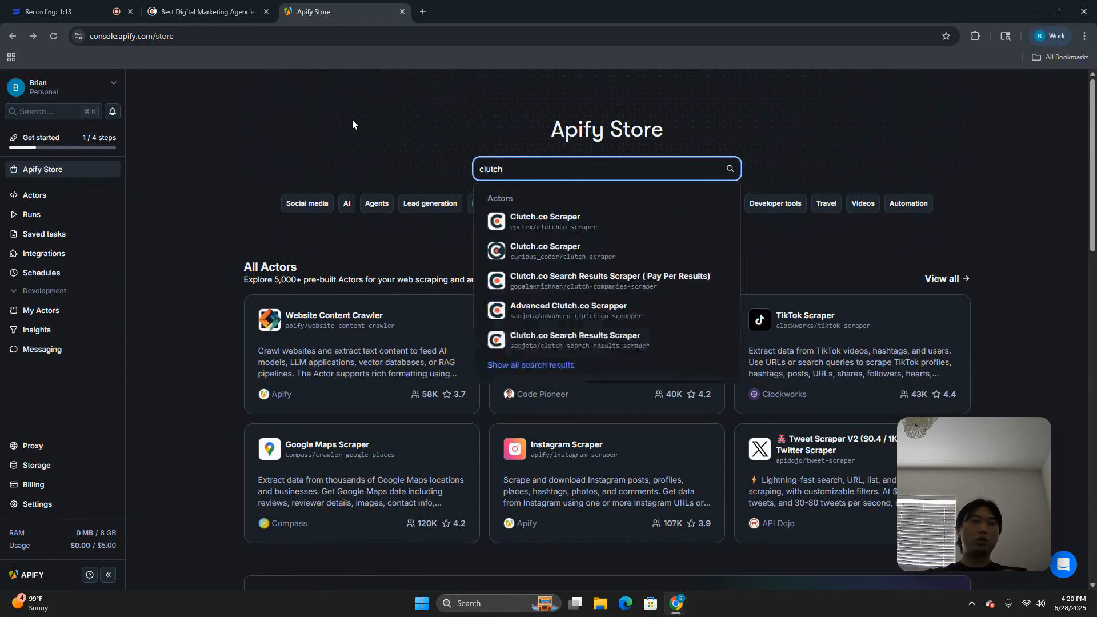
pyautogui.press('Return')
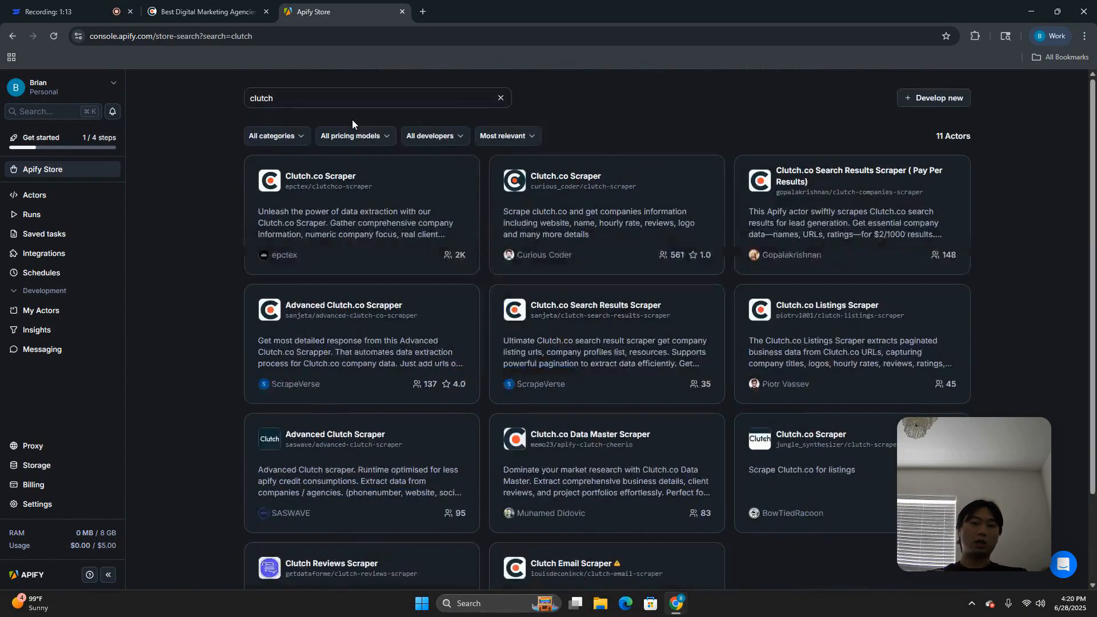
pyautogui.click(562, 174)
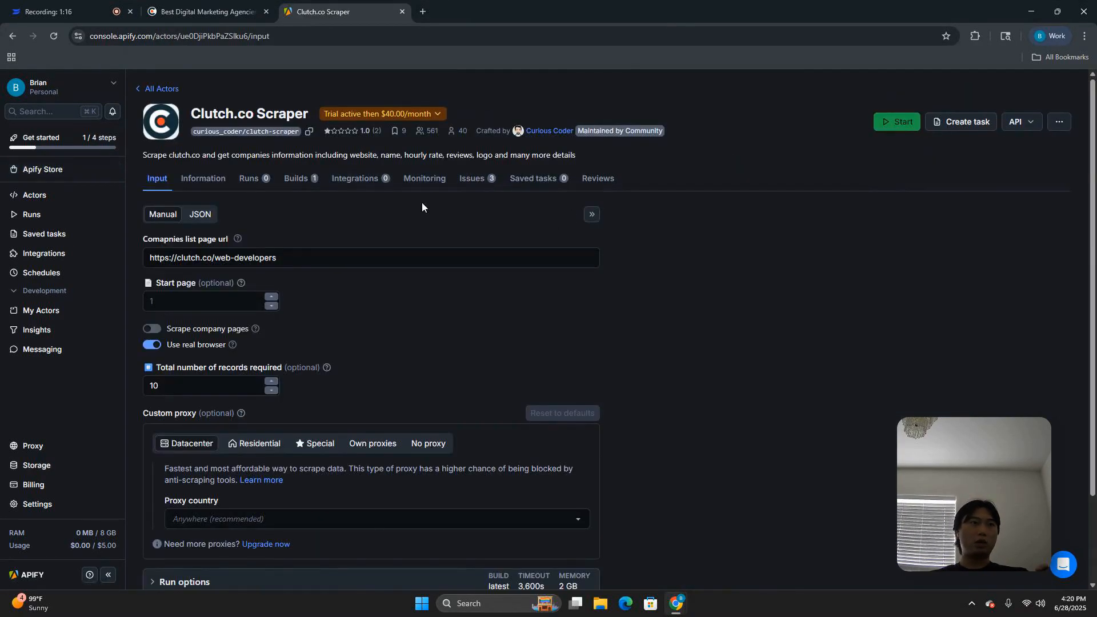
pyautogui.scroll(-2, 282, 203)
pyautogui.tripleClick(264, 185)
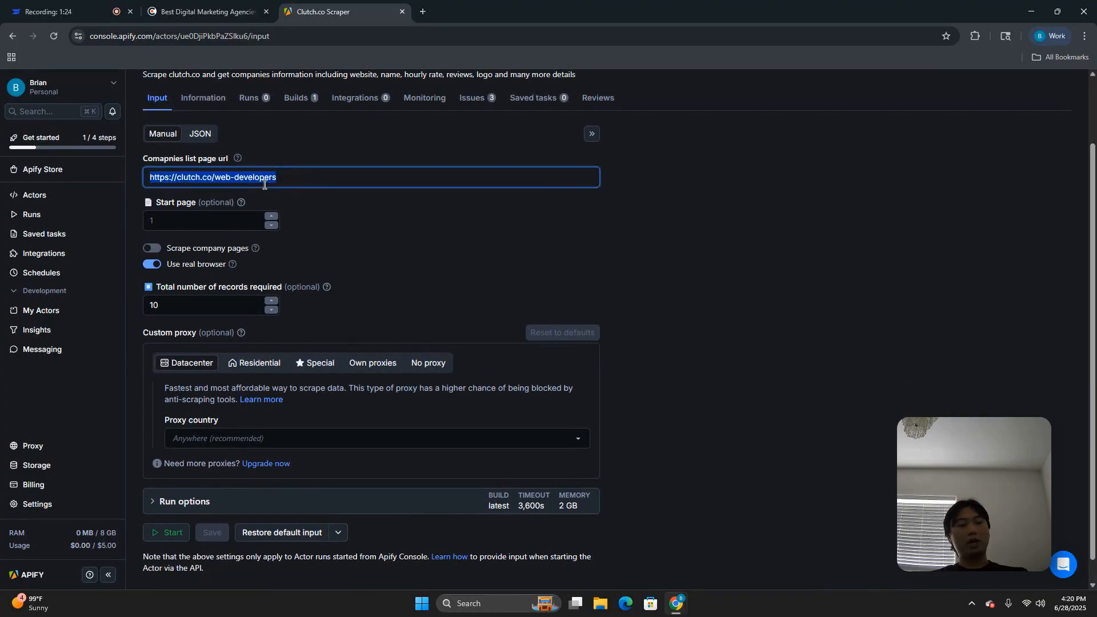
pyautogui.hotkey('ctrl', 'v')
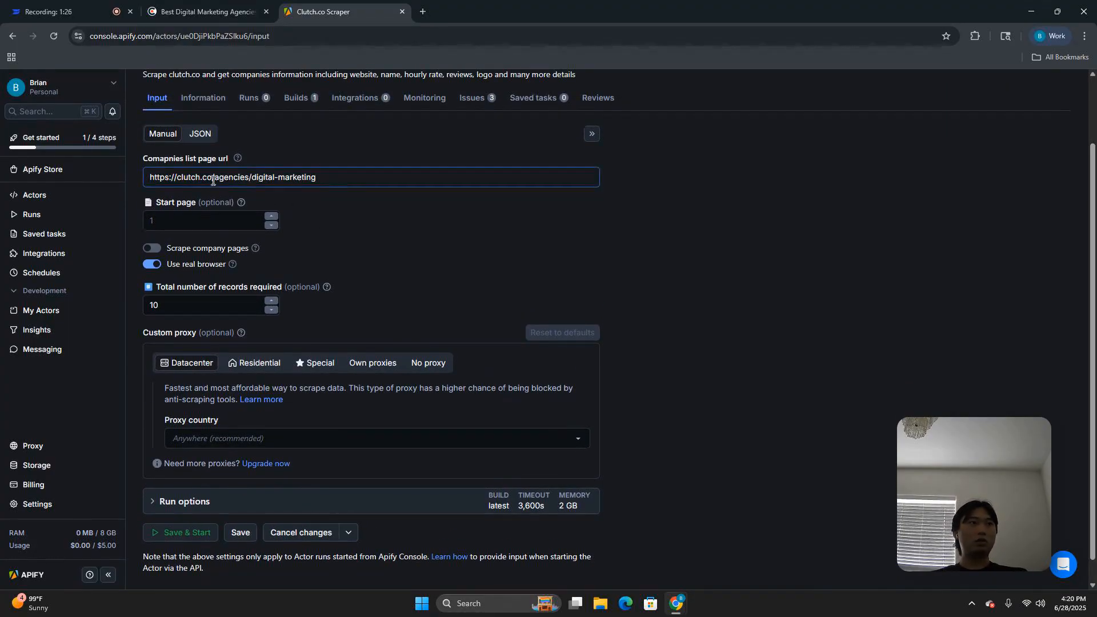
pyautogui.click(214, 221)
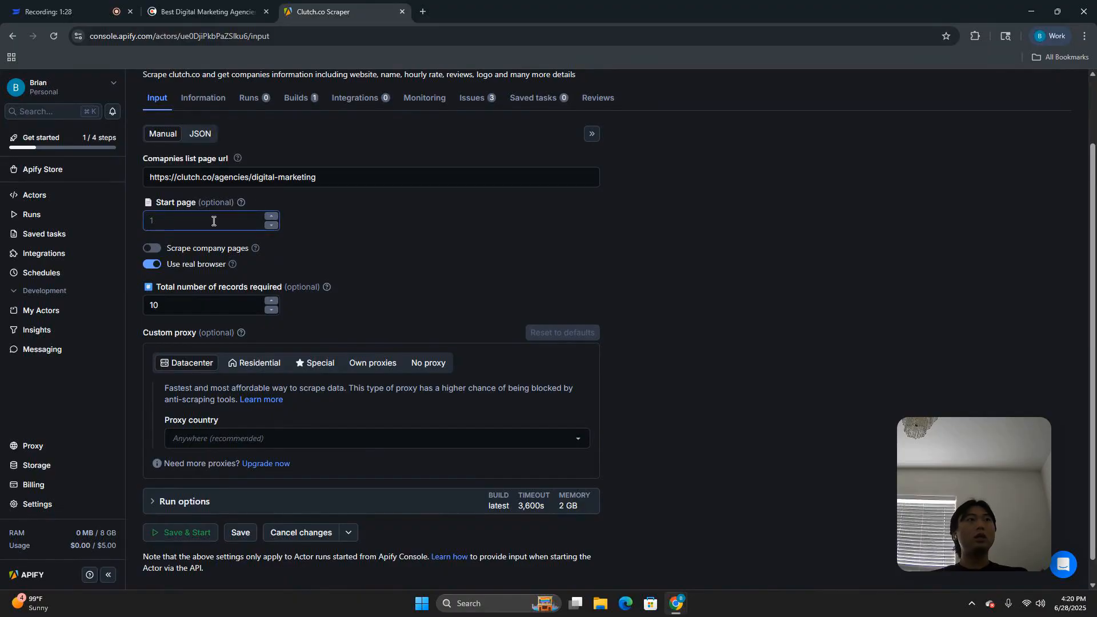
pyautogui.click(271, 216)
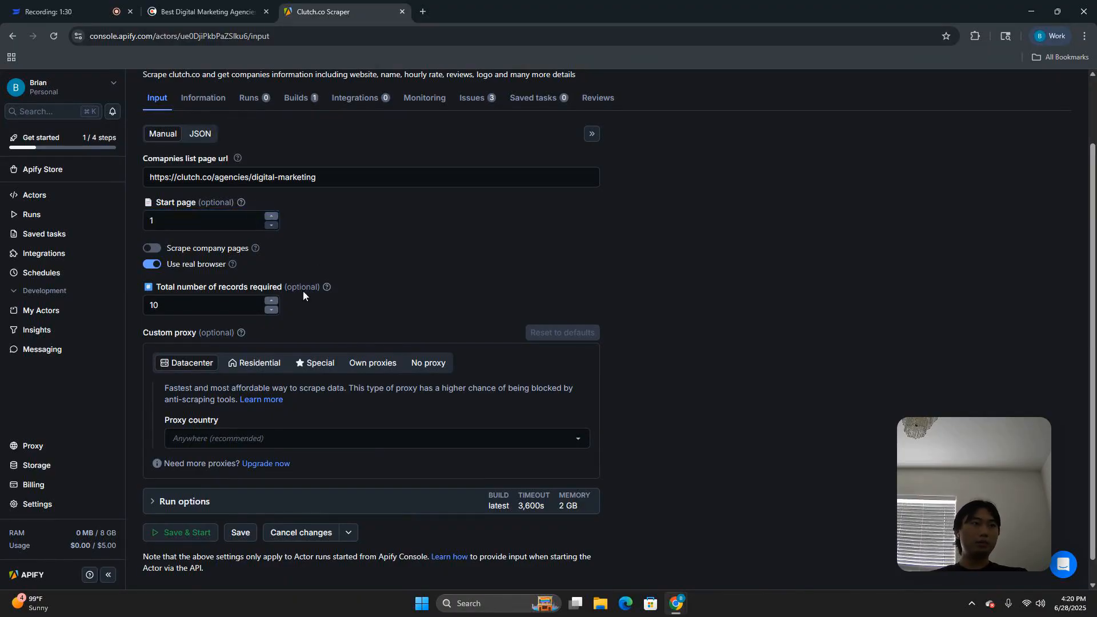
# Step: Clear the total number of records required, then save the input and start the scraper run
pyautogui.click(193, 307)
pyautogui.moveTo(192, 307); pyautogui.dragTo(37, 306)
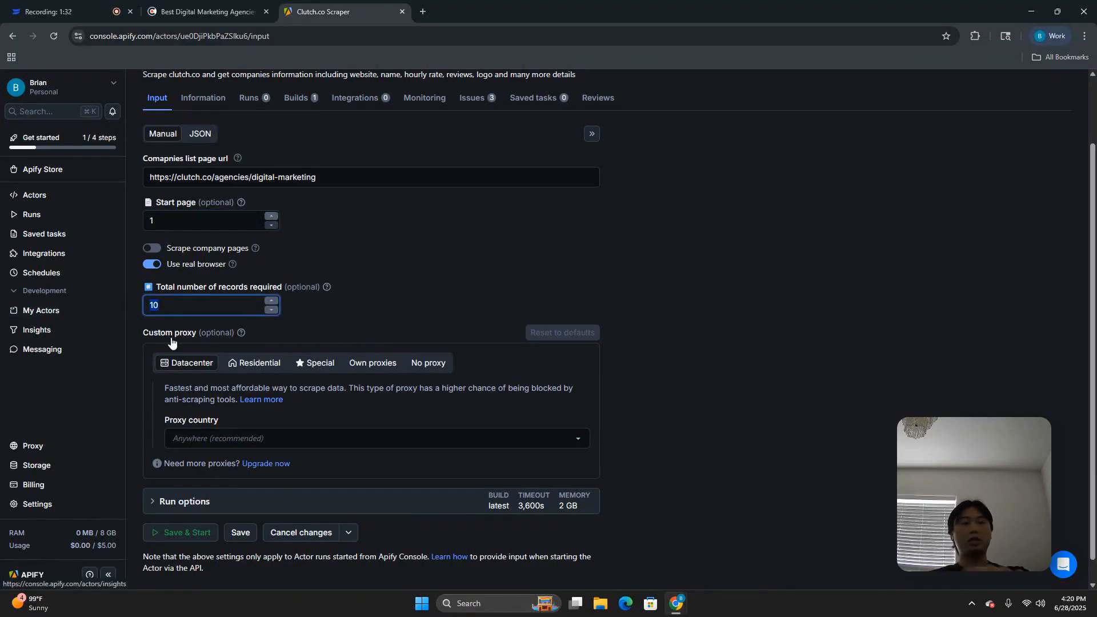
pyautogui.press('BackSpace')
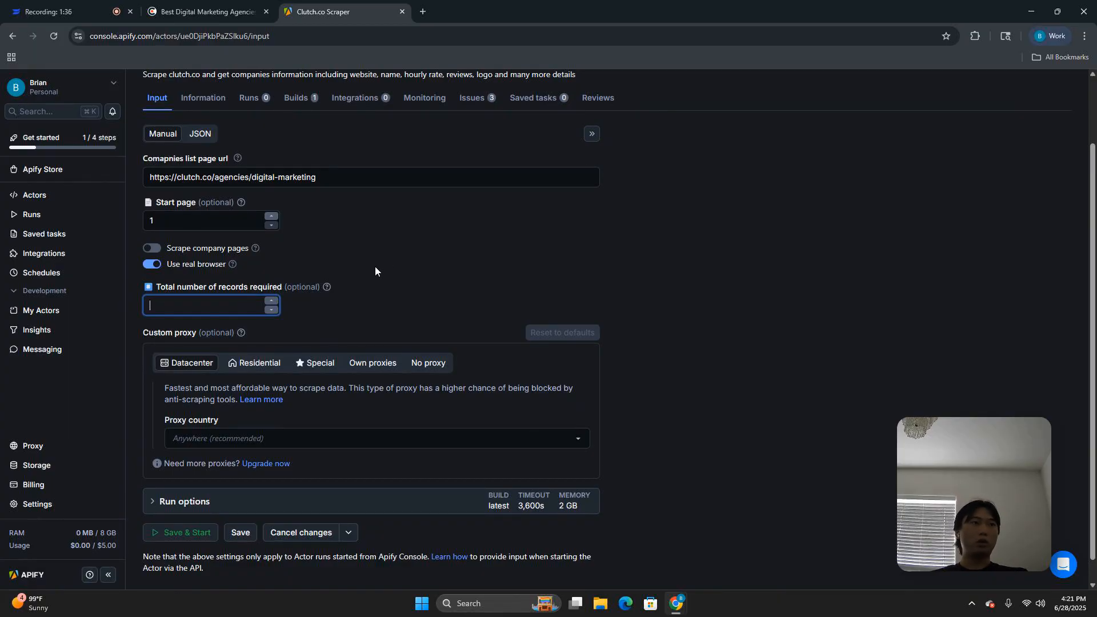
pyautogui.click(375, 267)
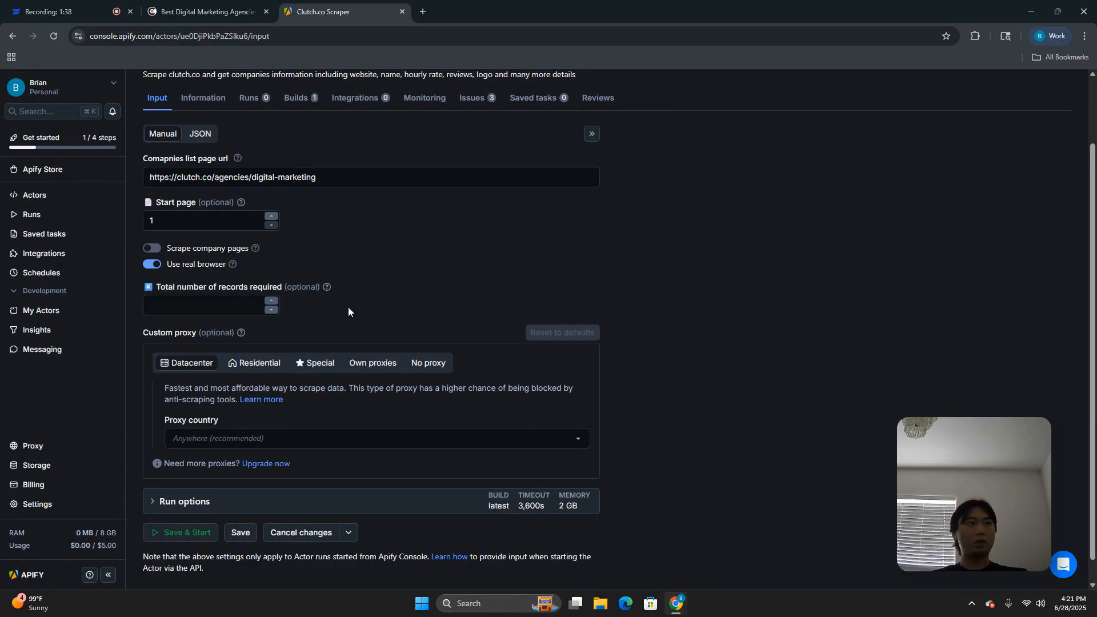
pyautogui.scroll(-2, 348, 308)
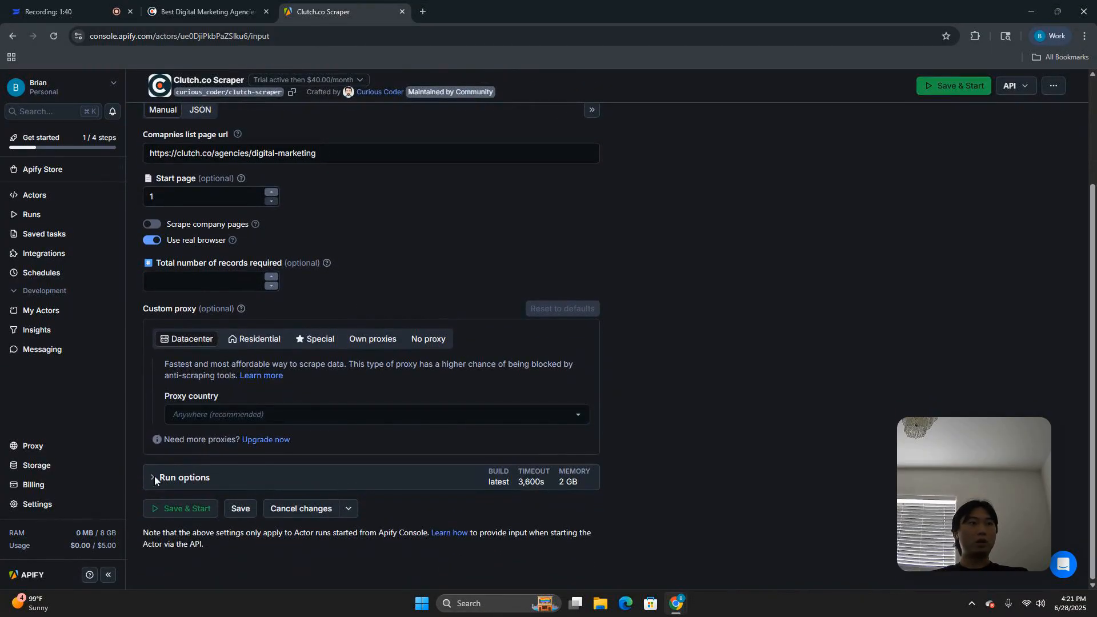
pyautogui.click(182, 509)
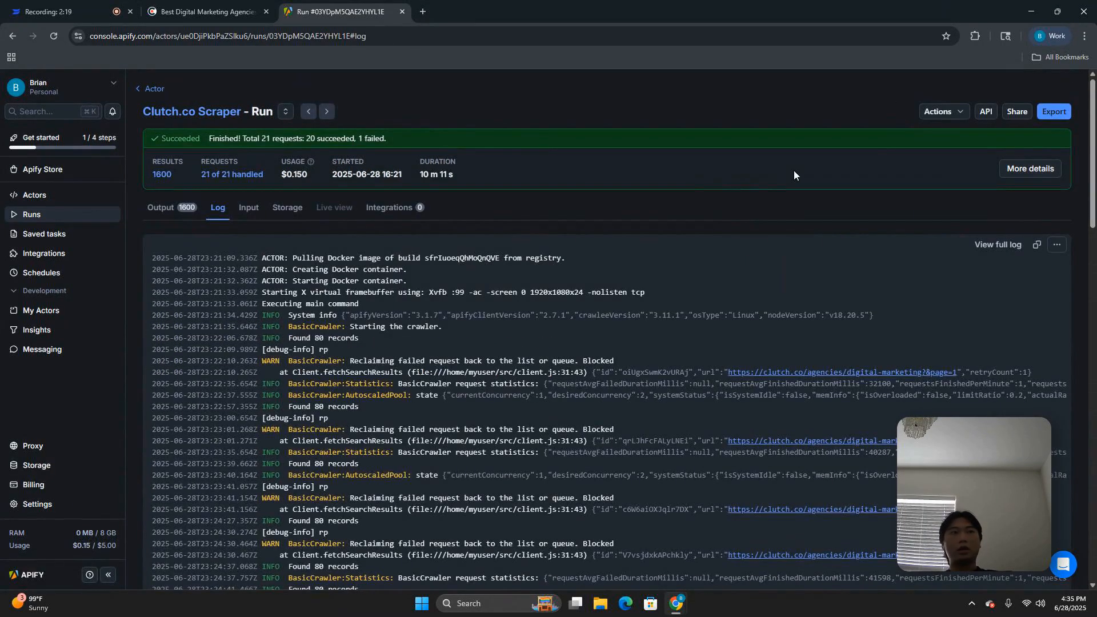
# Step: Export the finished run's dataset as CSV with all fields included and download it
pyautogui.click(1053, 111)
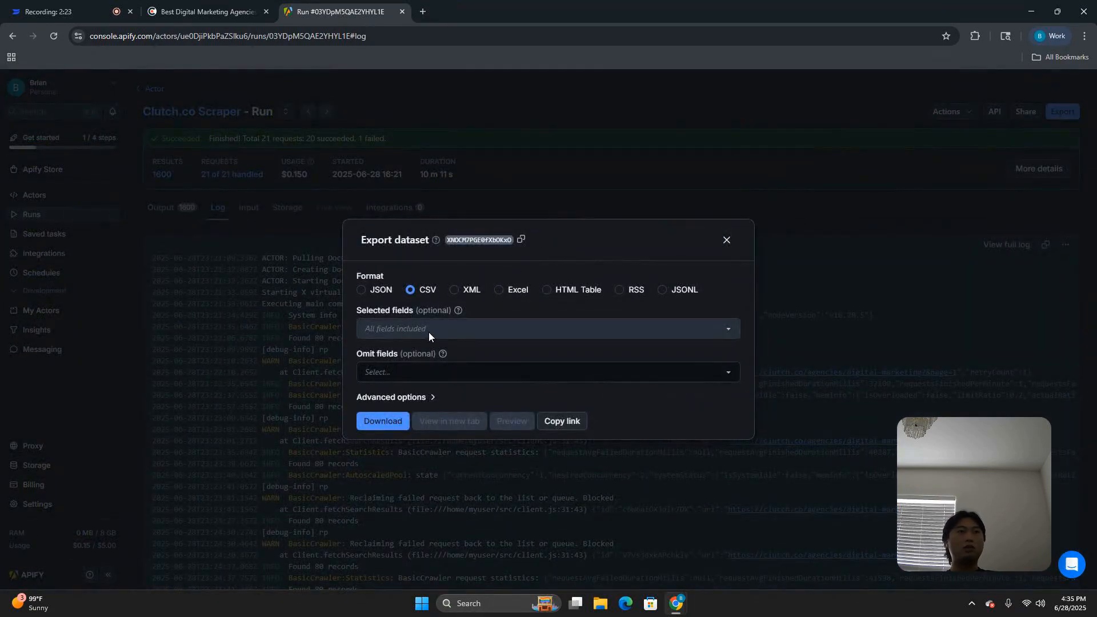
pyautogui.click(428, 331)
pyautogui.click(434, 317)
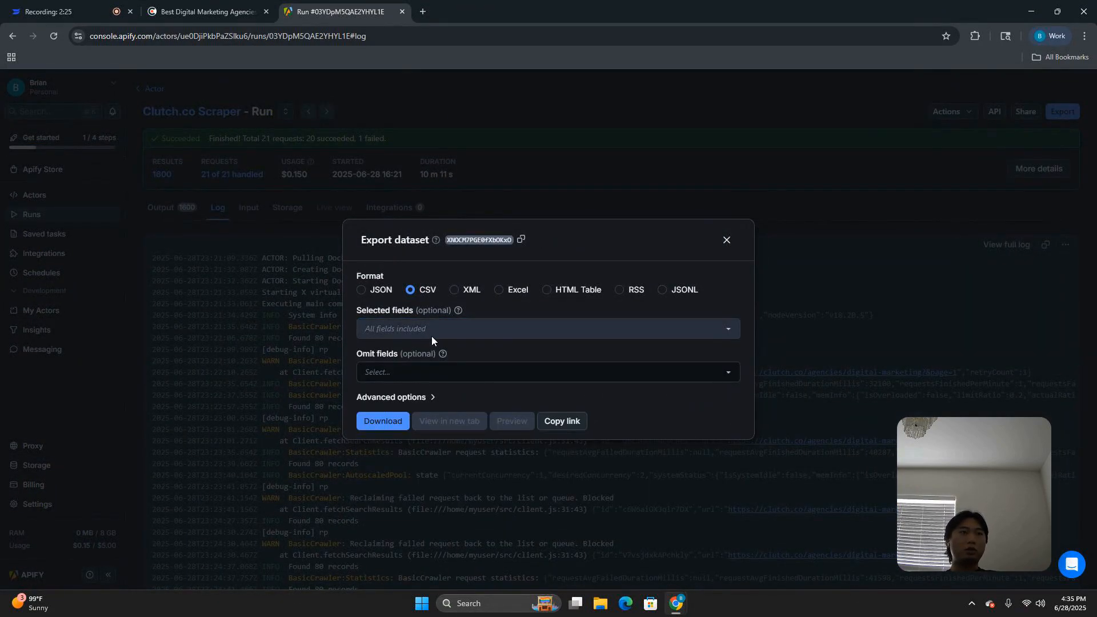
pyautogui.click(383, 423)
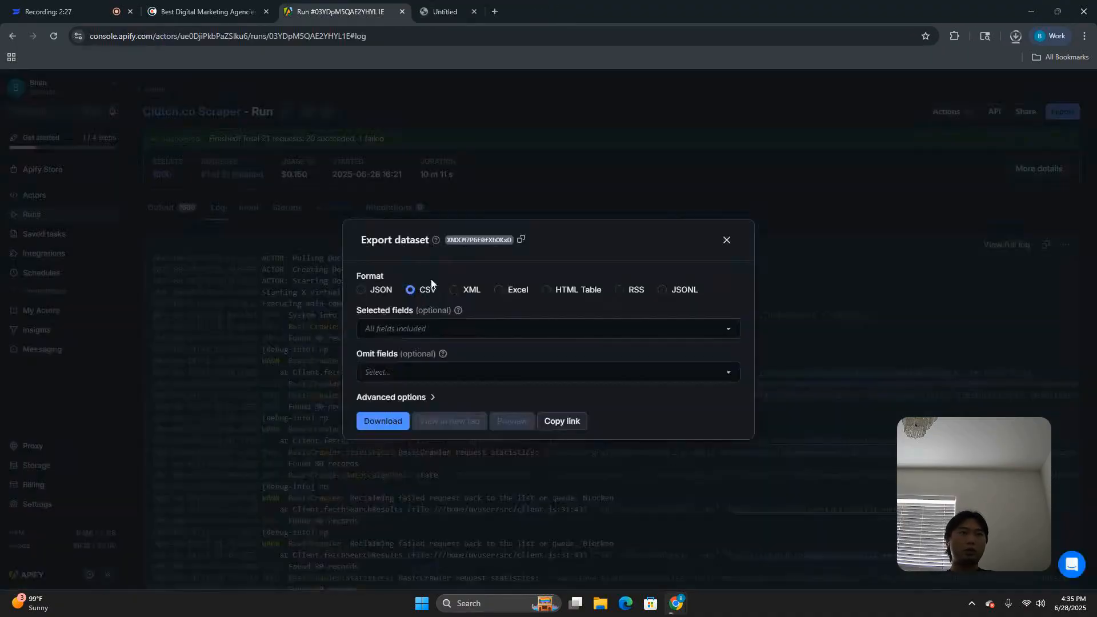
# Step: Create a new blank Google Sheets spreadsheet in a new browser tab
pyautogui.click(423, 11)
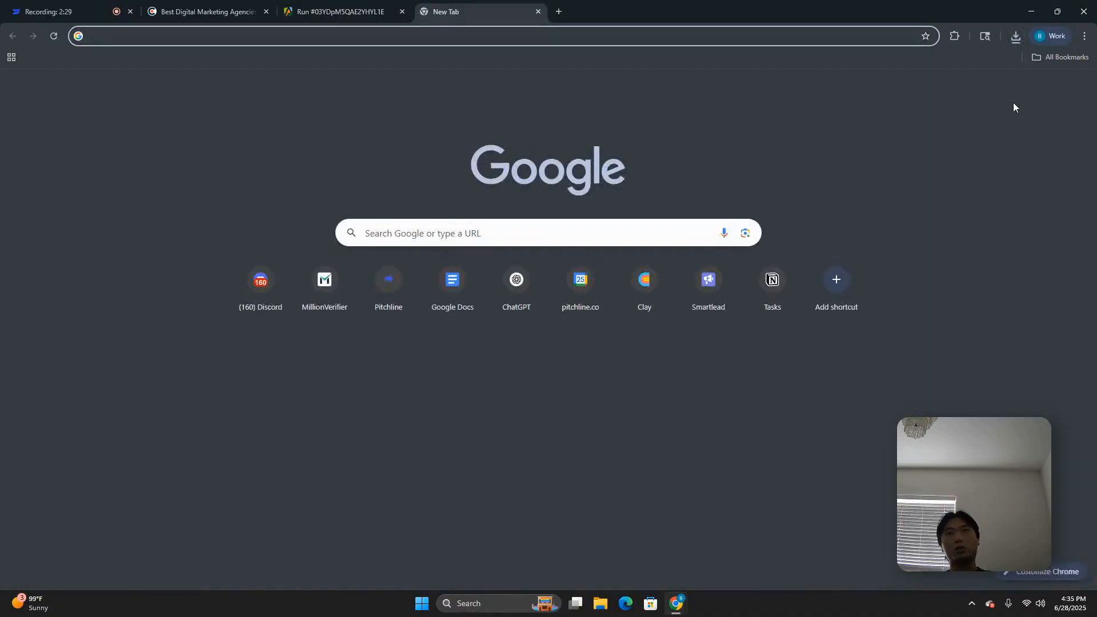
pyautogui.click(1041, 87)
pyautogui.click(931, 308)
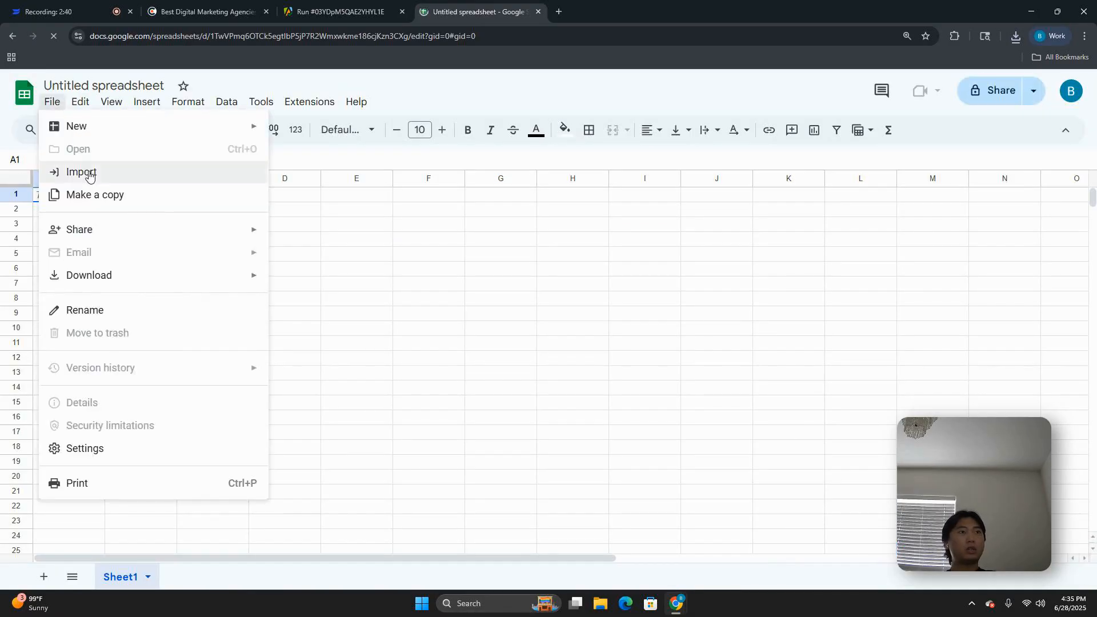
# Step: Import dataset_clutch-scraper_2025-06-28_23-31-11-607.csv from the recent downloads into the blank file, replacing the spreadsheet
pyautogui.click(90, 174)
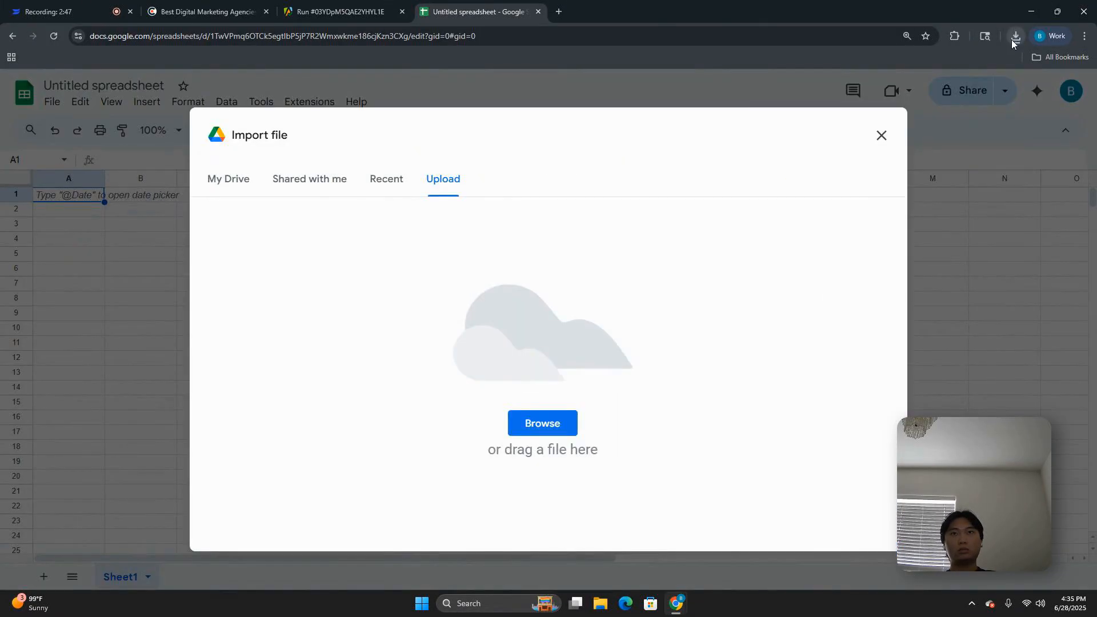
pyautogui.click(1015, 36)
pyautogui.moveTo(921, 95); pyautogui.dragTo(353, 303)
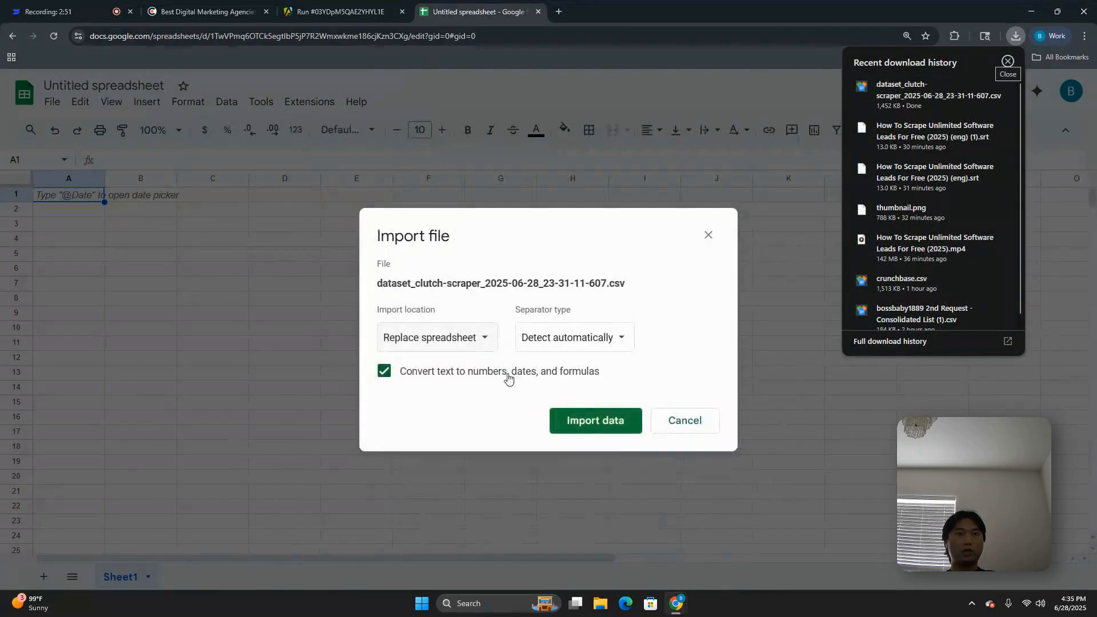
pyautogui.click(480, 344)
pyautogui.click(591, 394)
pyautogui.click(597, 412)
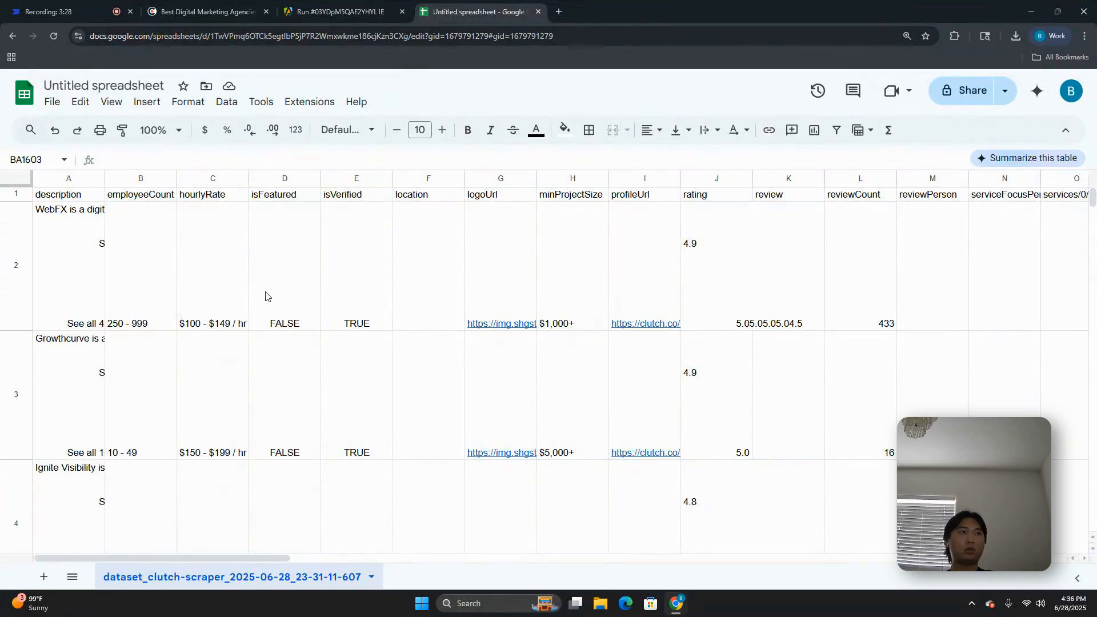
# Step: Check the total number of companies on Clutch's Digital Marketing agencies listing
pyautogui.click(240, 10)
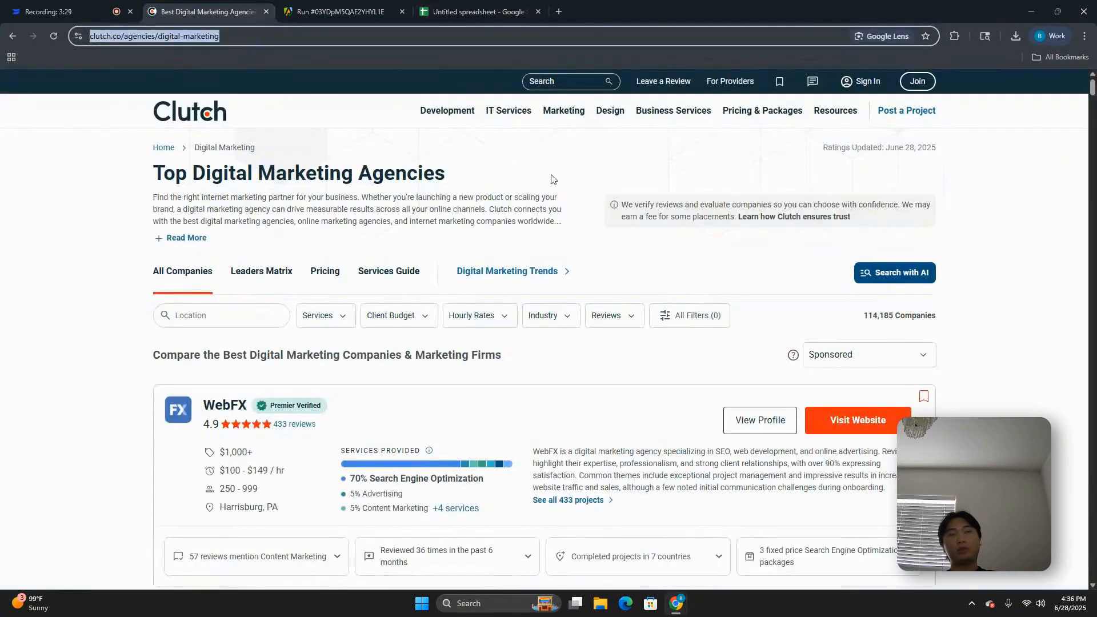
pyautogui.click(871, 313)
pyautogui.doubleClick(870, 315)
pyautogui.click(754, 284)
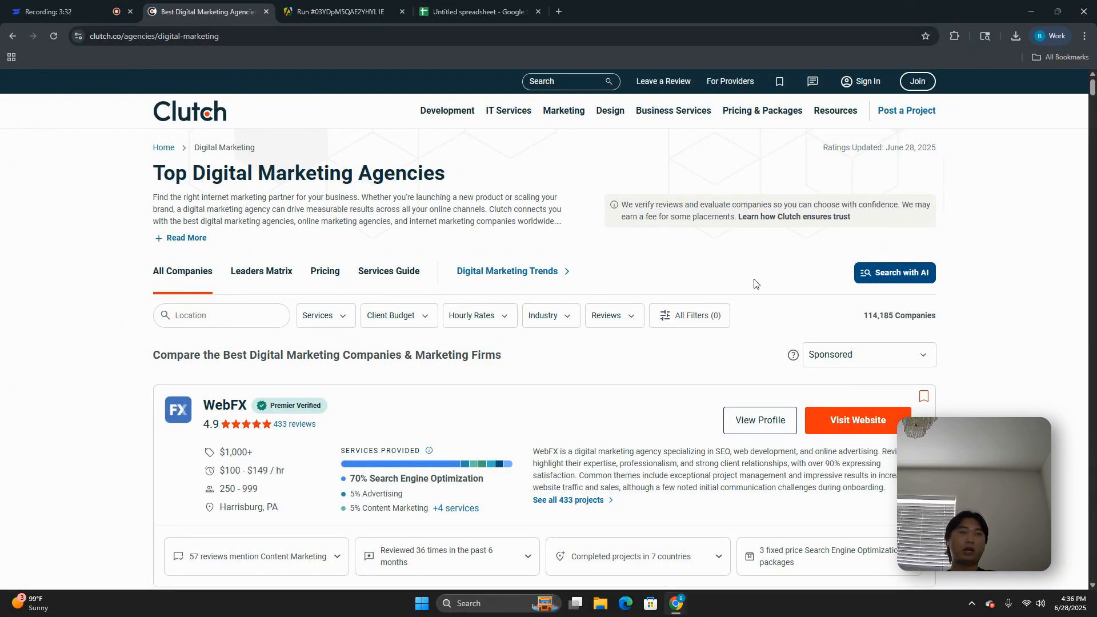
# Step: Return to the spreadsheet and select every URL in the website column from BE2 to the last row
pyautogui.click(493, 12)
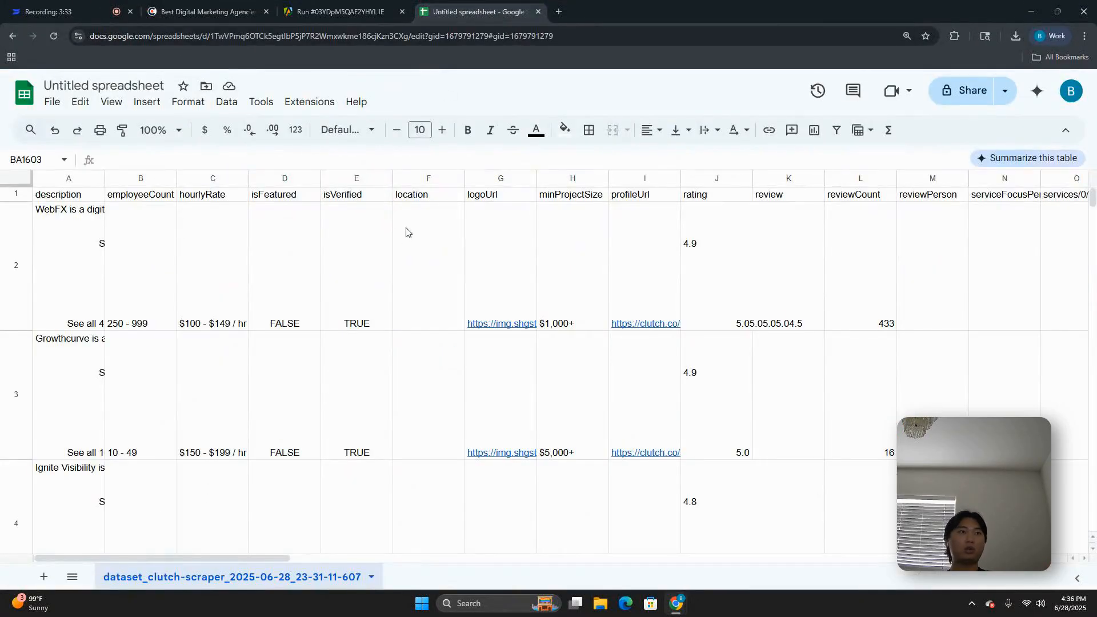
pyautogui.moveTo(253, 556); pyautogui.dragTo(1073, 502)
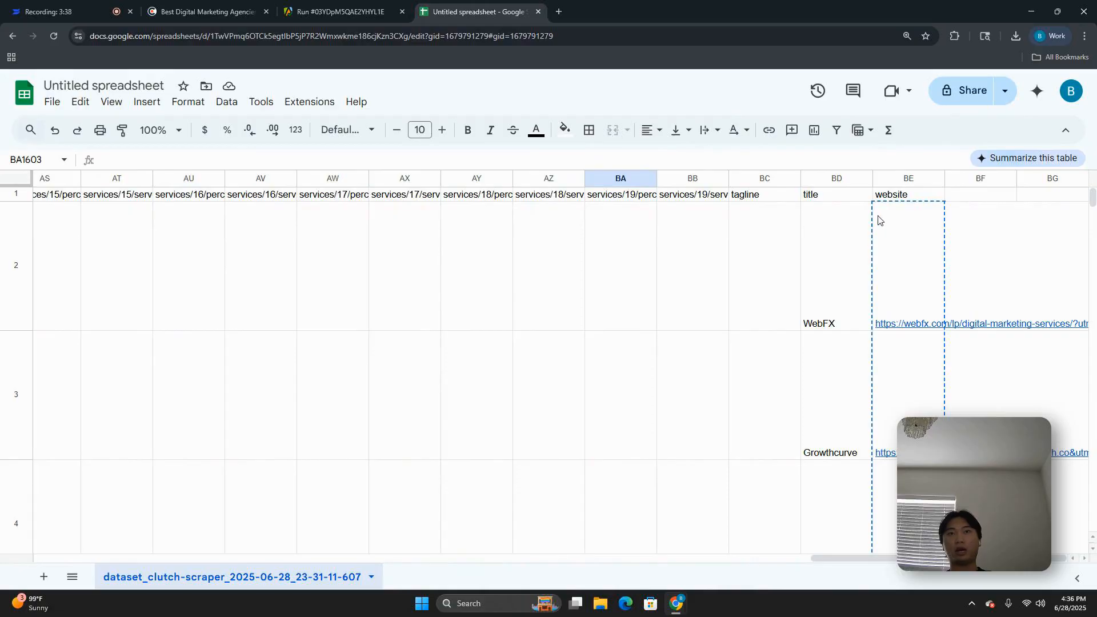
pyautogui.click(891, 229)
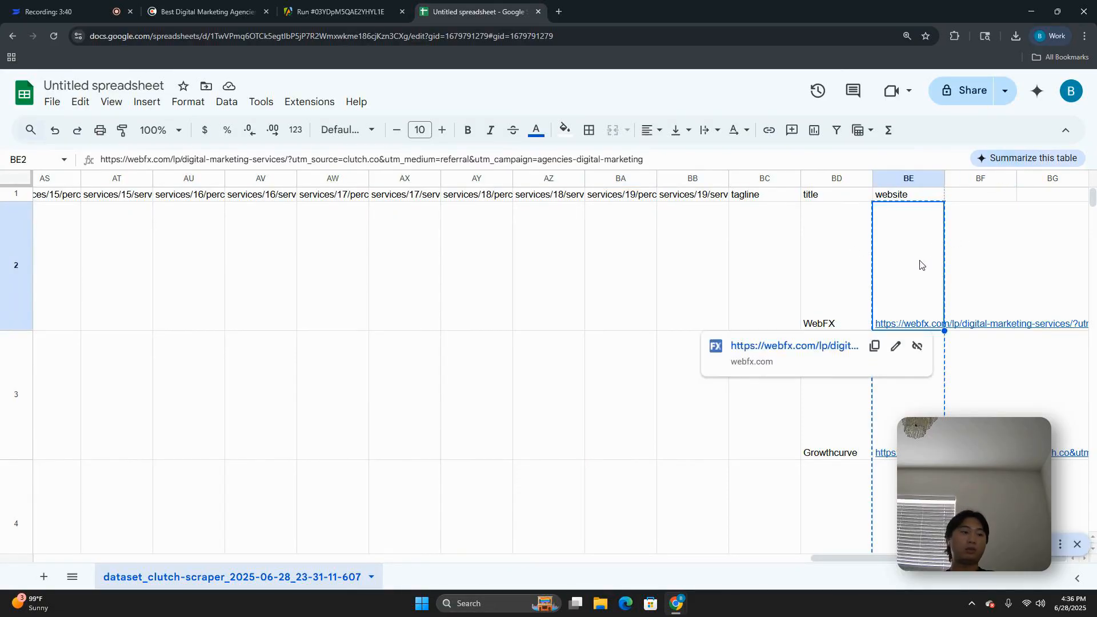
pyautogui.hotkey('ctrl', 'shift', 'Down')
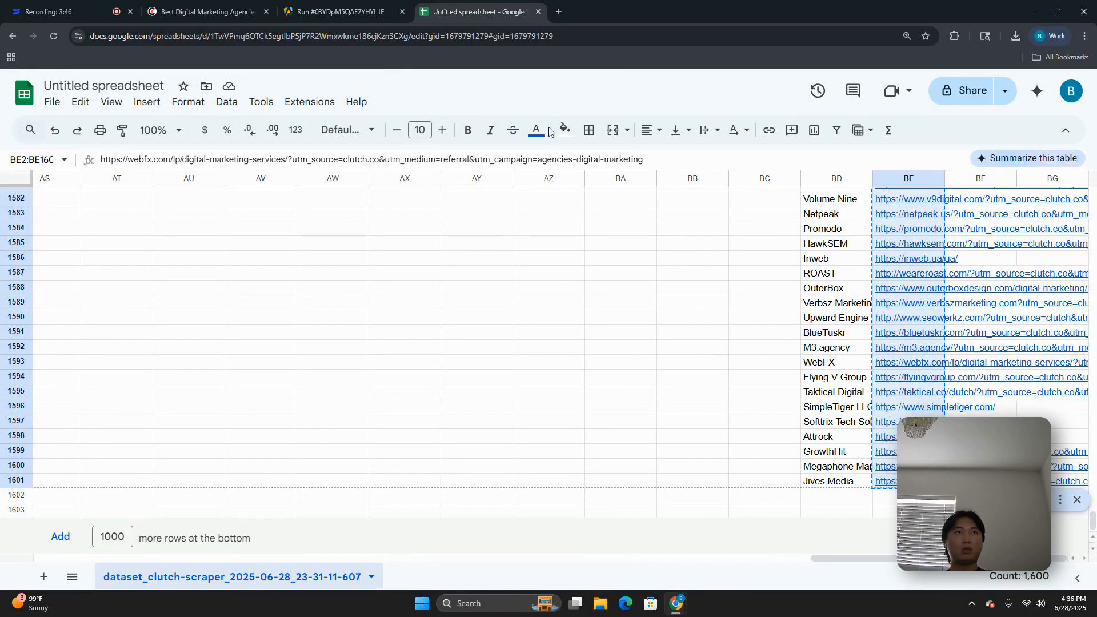
# Step: Open Apollo in a new browser tab
pyautogui.hotkey('ctrl', 't')
pyautogui.write('apo')
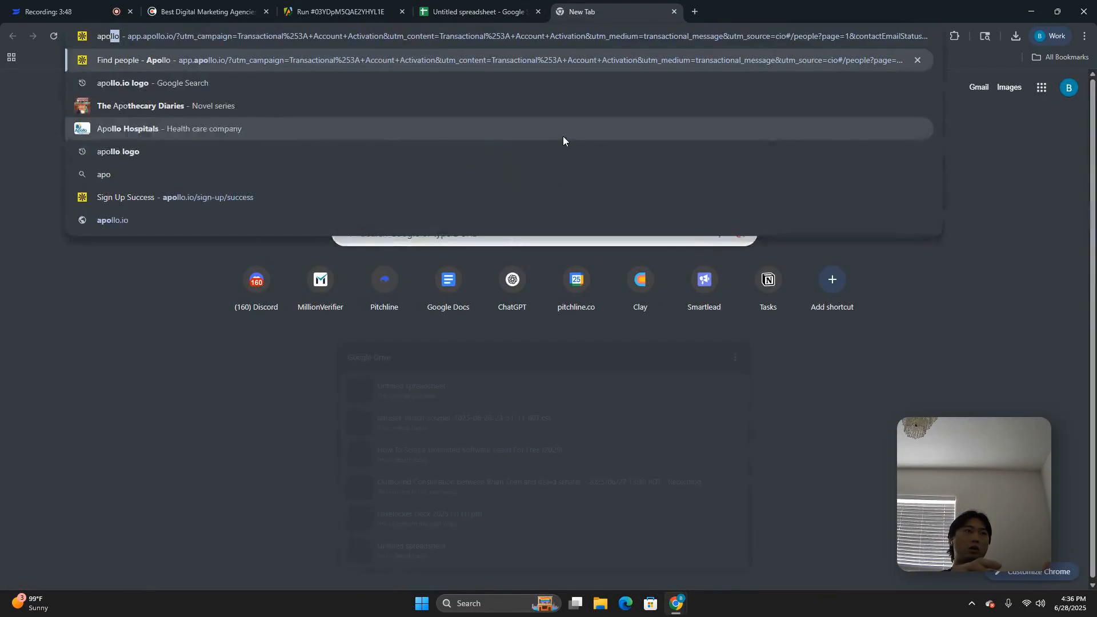
pyautogui.press('Return')
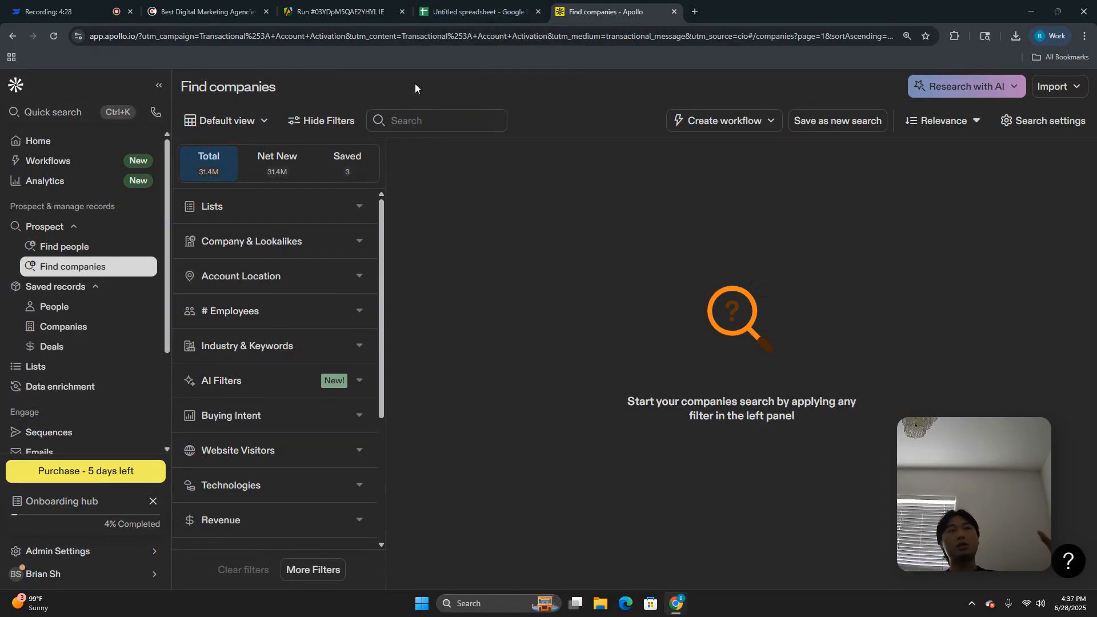
# Step: Paste the copied website URLs into the include list of companies in the Company & Lookalikes filter and run the search
pyautogui.click(328, 241)
pyautogui.scroll(-2, 322, 234)
pyautogui.click(293, 365)
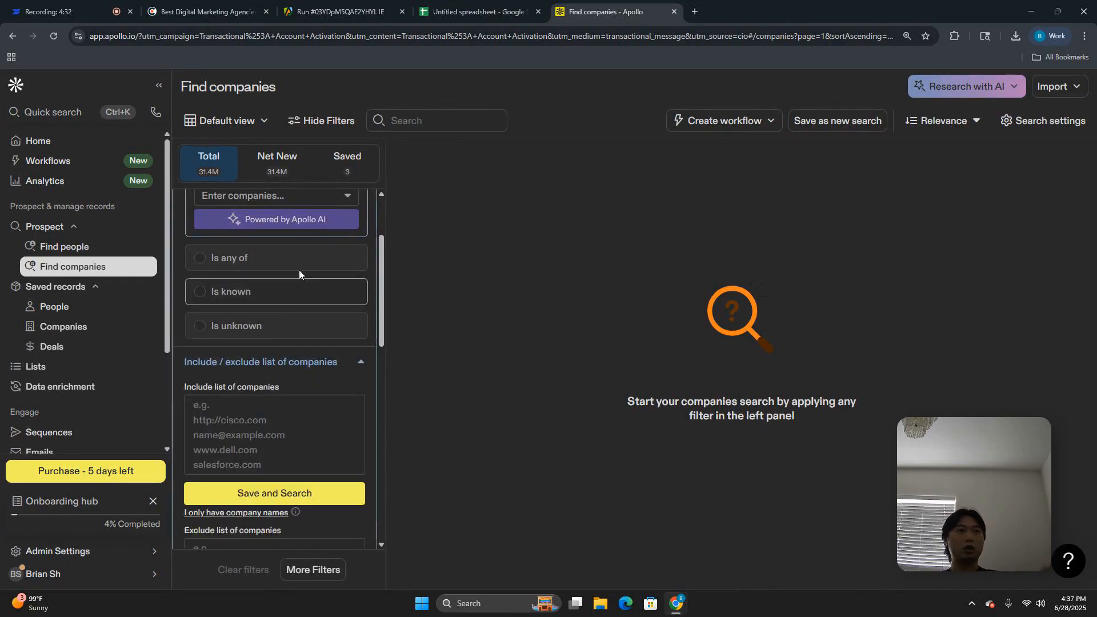
pyautogui.scroll(-2, 294, 297)
pyautogui.click(280, 316)
pyautogui.hotkey('ctrl', 'v')
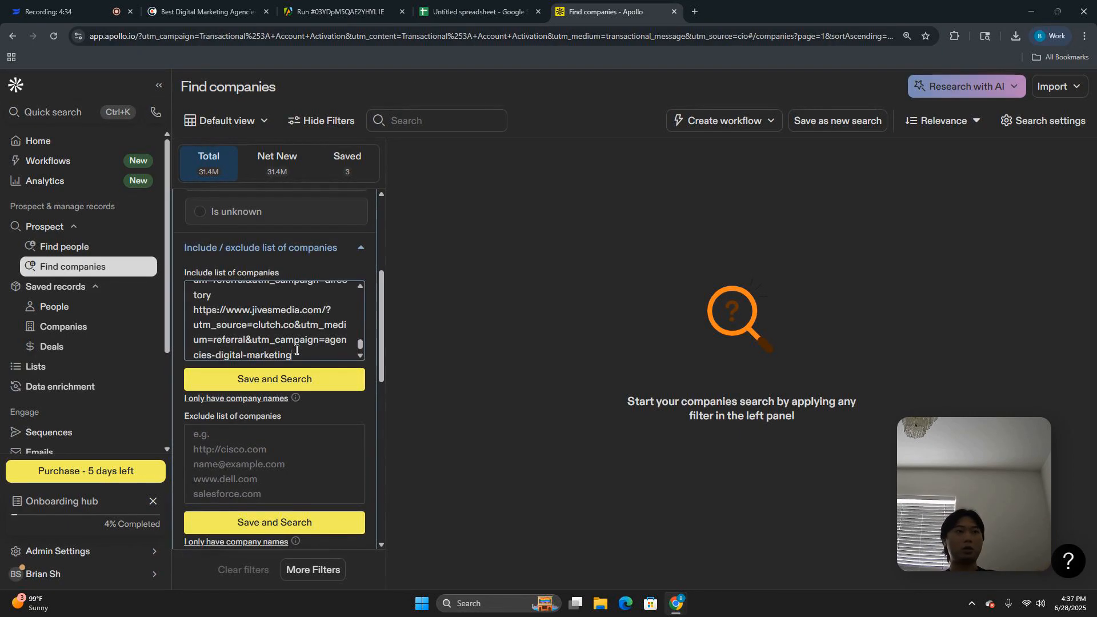
pyautogui.click(361, 381)
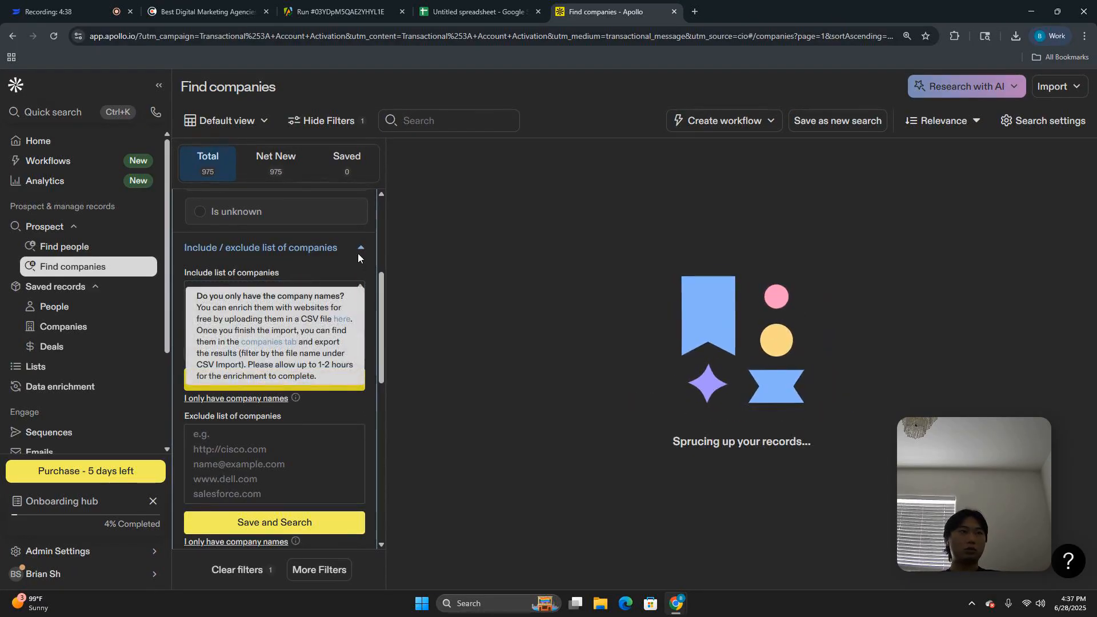
pyautogui.scroll(4, 369, 277)
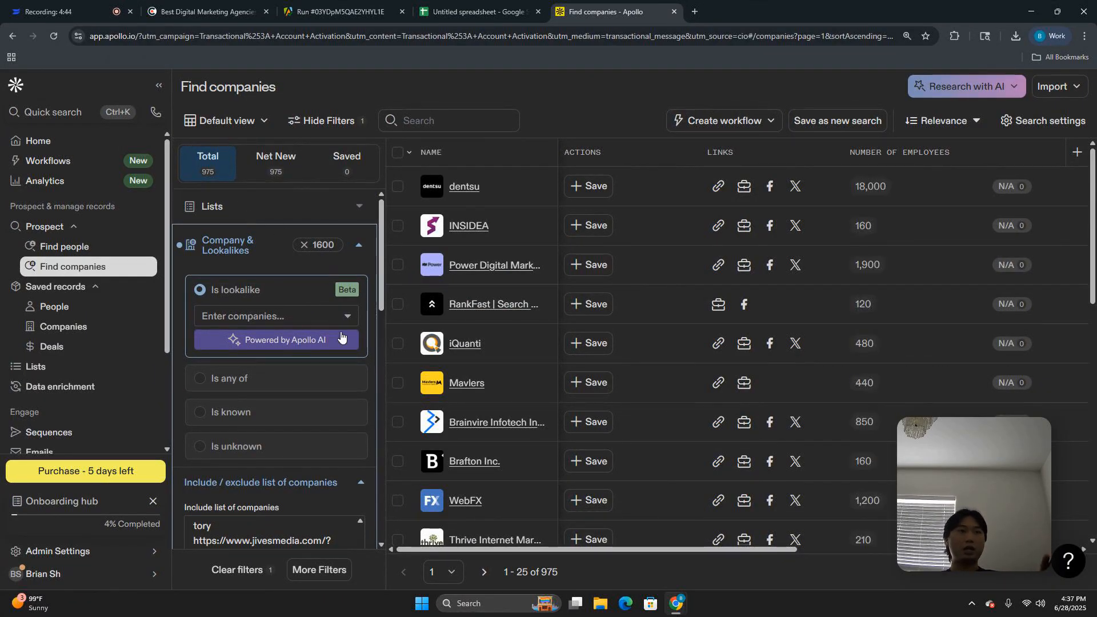
pyautogui.scroll(-4, 341, 319)
pyautogui.scroll(4, 302, 248)
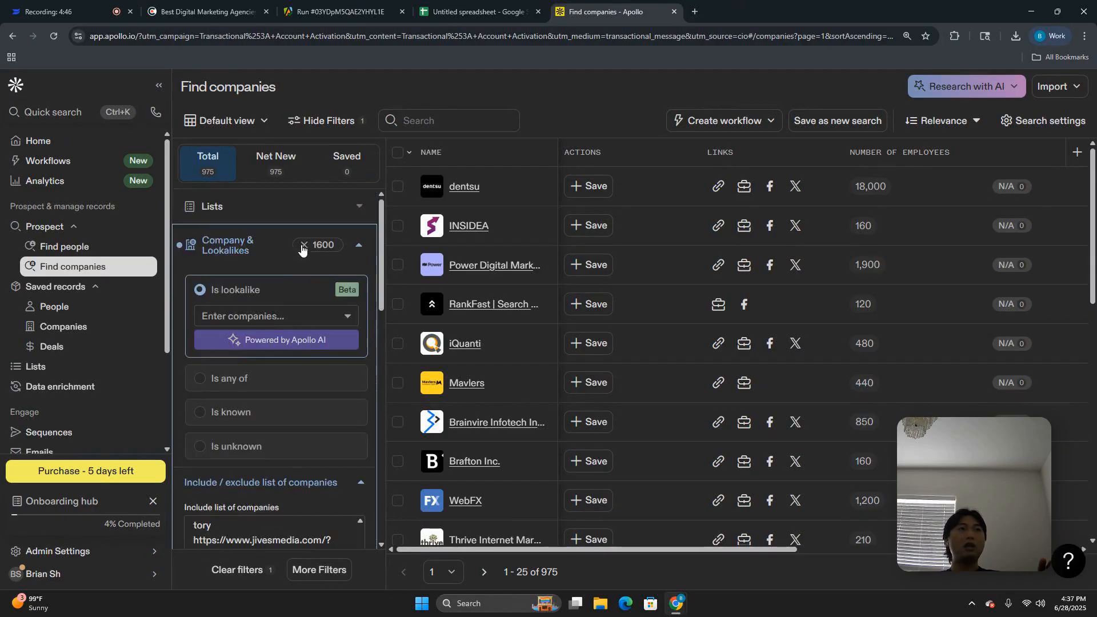
pyautogui.click(246, 256)
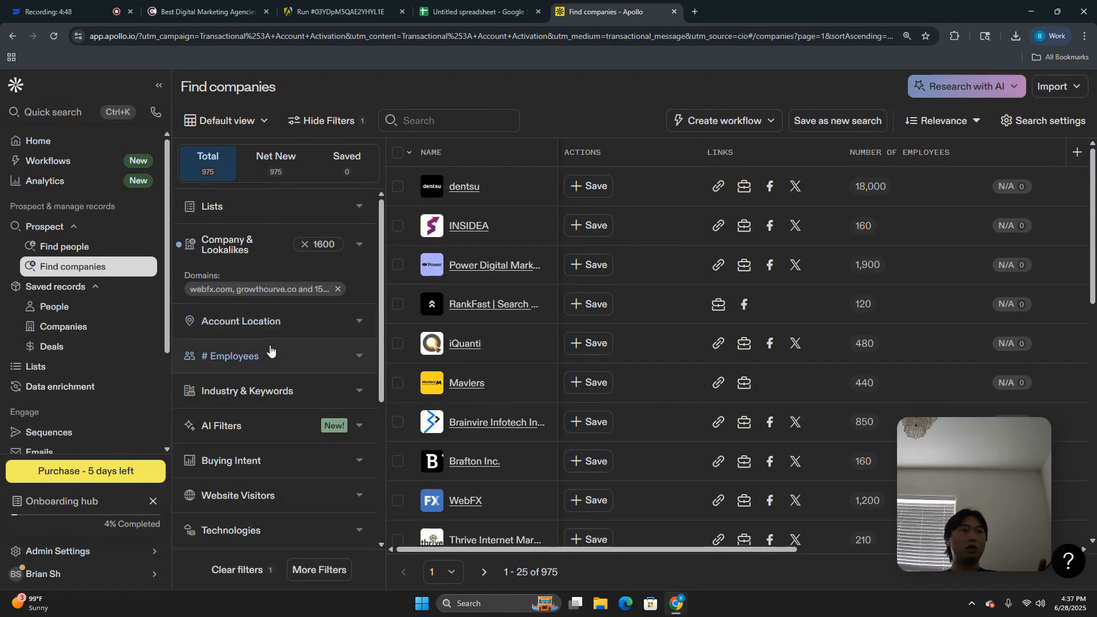
pyautogui.click(256, 333)
pyautogui.scroll(-1, 300, 340)
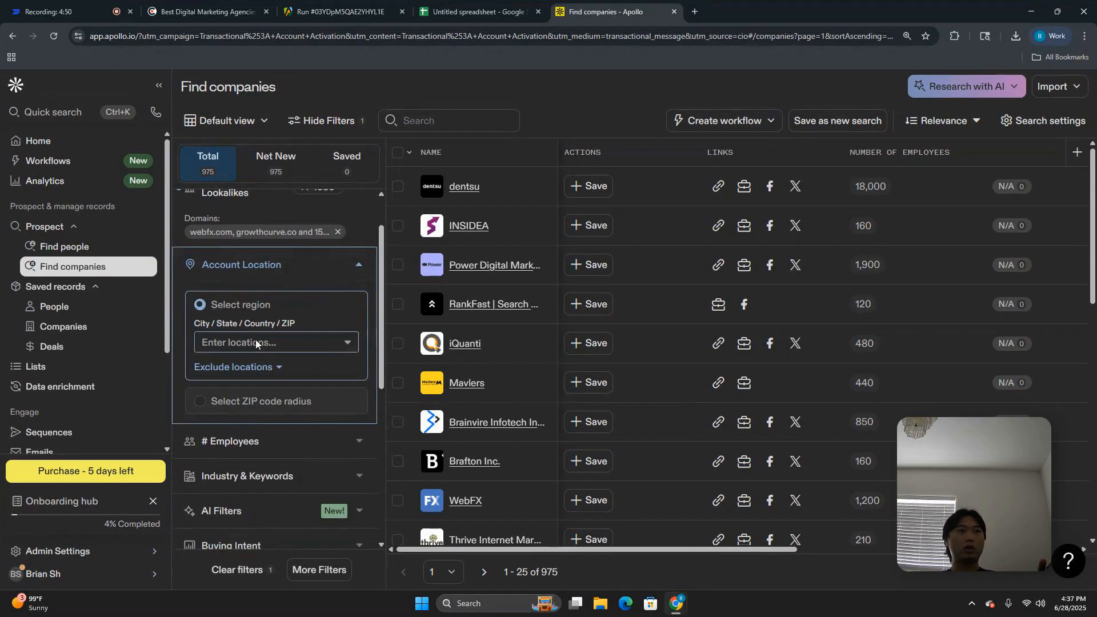
pyautogui.click(267, 272)
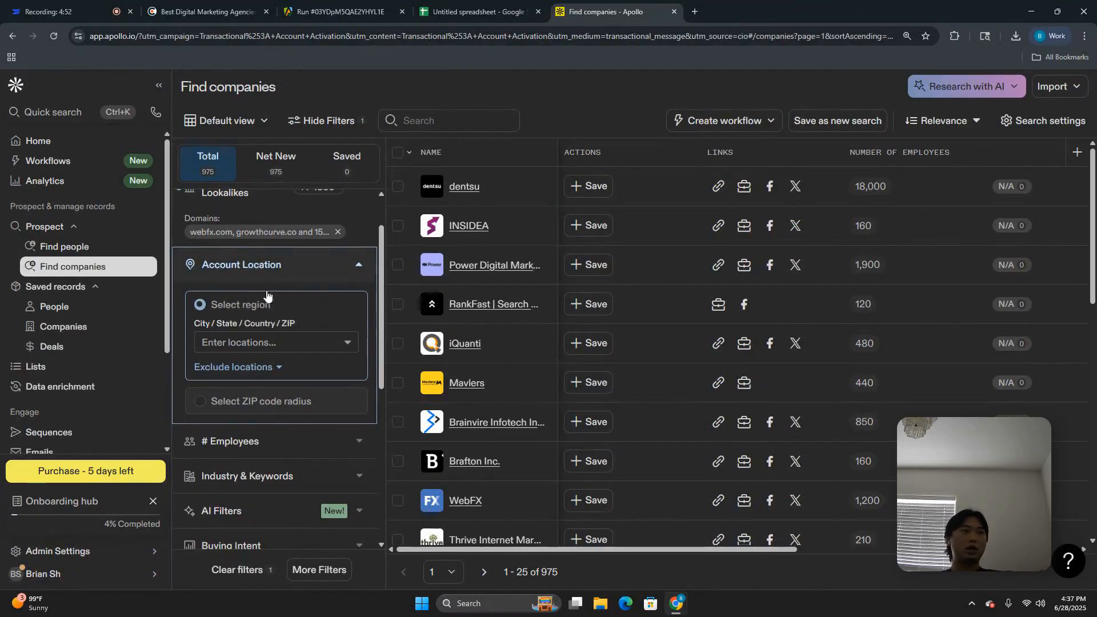
# Step: Filter the companies by employee count, selecting the 1-10, 11-20, 21-50 and 51-100 ranges
pyautogui.scroll(-2, 275, 306)
pyautogui.scroll(1, 262, 310)
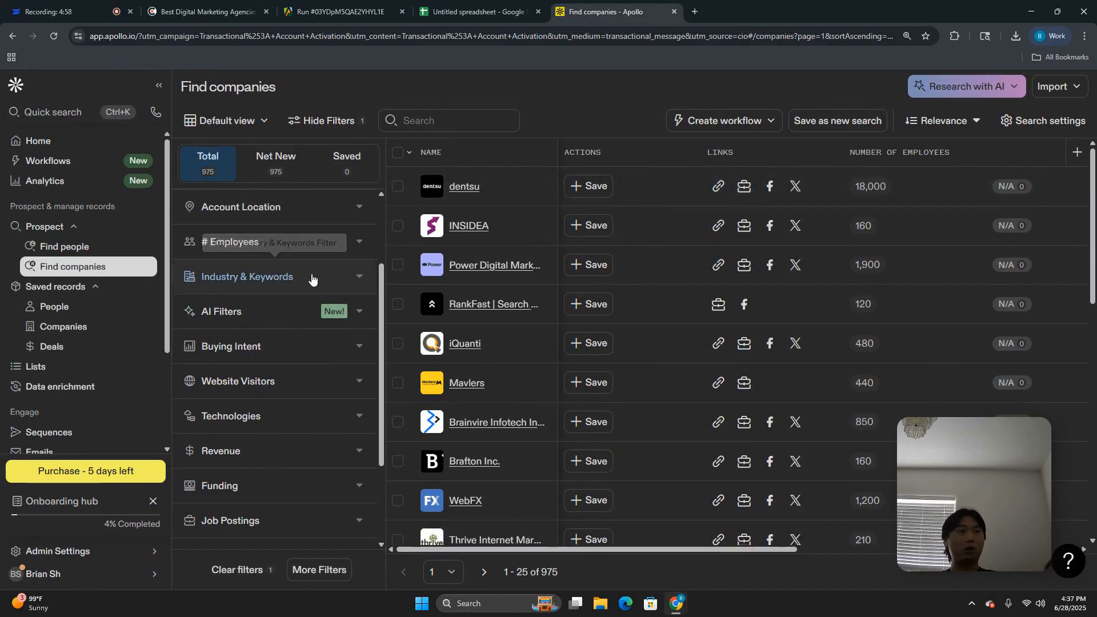
pyautogui.click(290, 243)
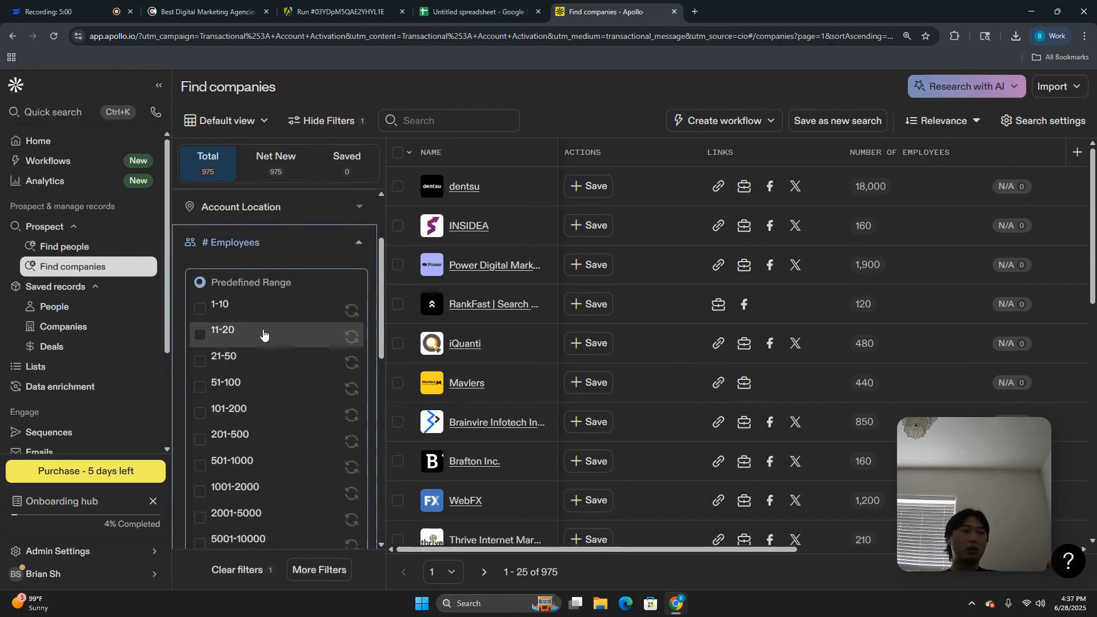
pyautogui.click(200, 327)
pyautogui.click(200, 349)
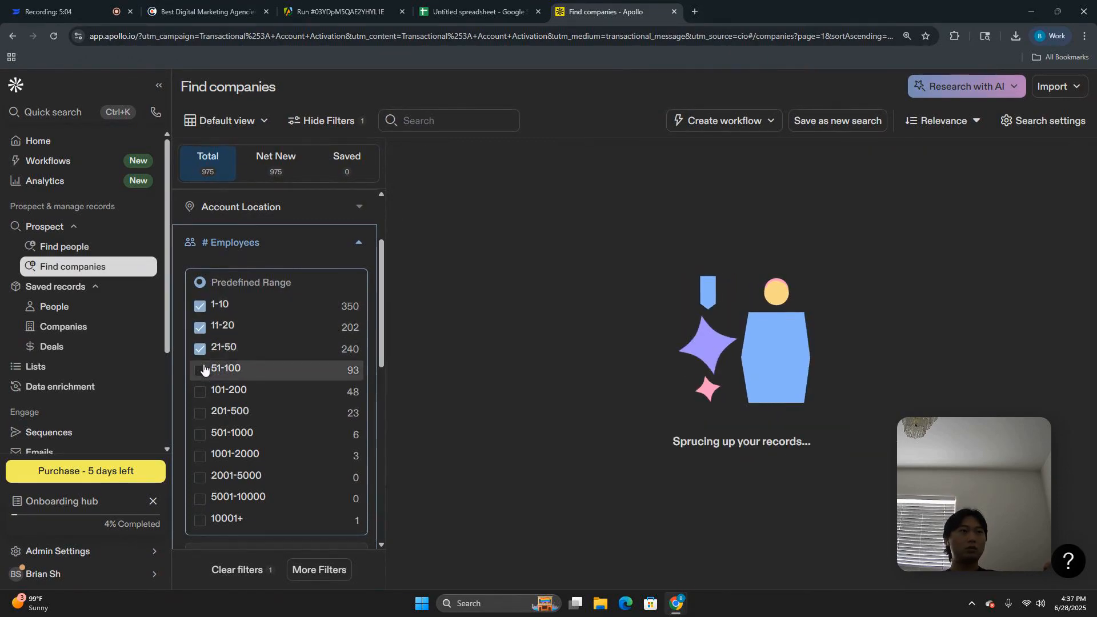
pyautogui.click(200, 369)
pyautogui.click(293, 242)
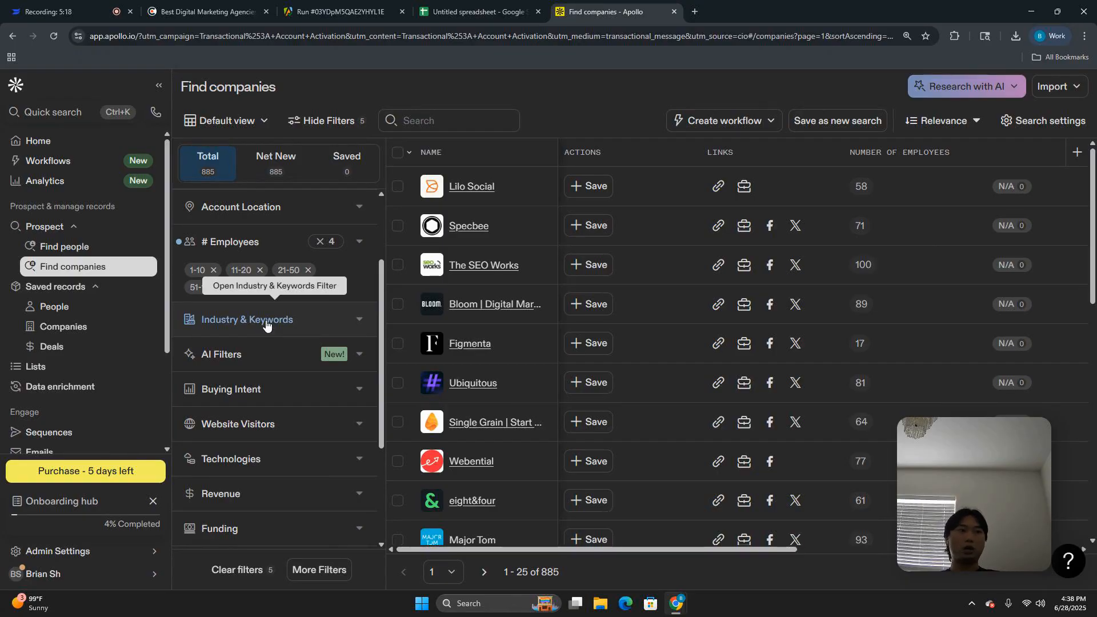
# Step: Look through the remaining company filters and switch to the people search for the filtered companies
pyautogui.scroll(-2, 329, 408)
pyautogui.scroll(-1, 318, 412)
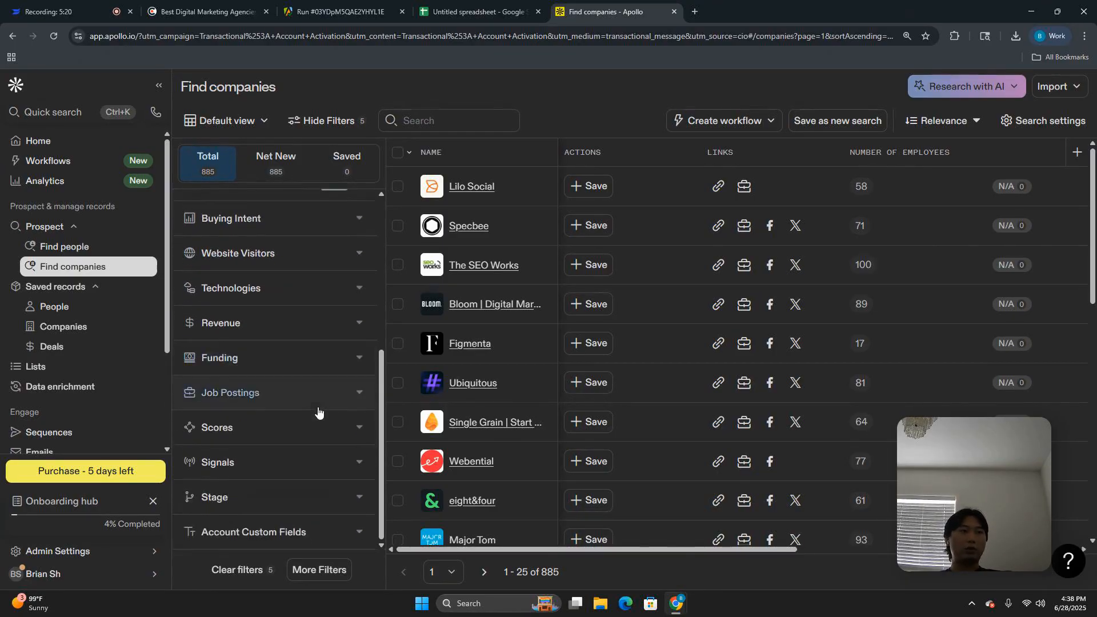
pyautogui.scroll(5, 318, 412)
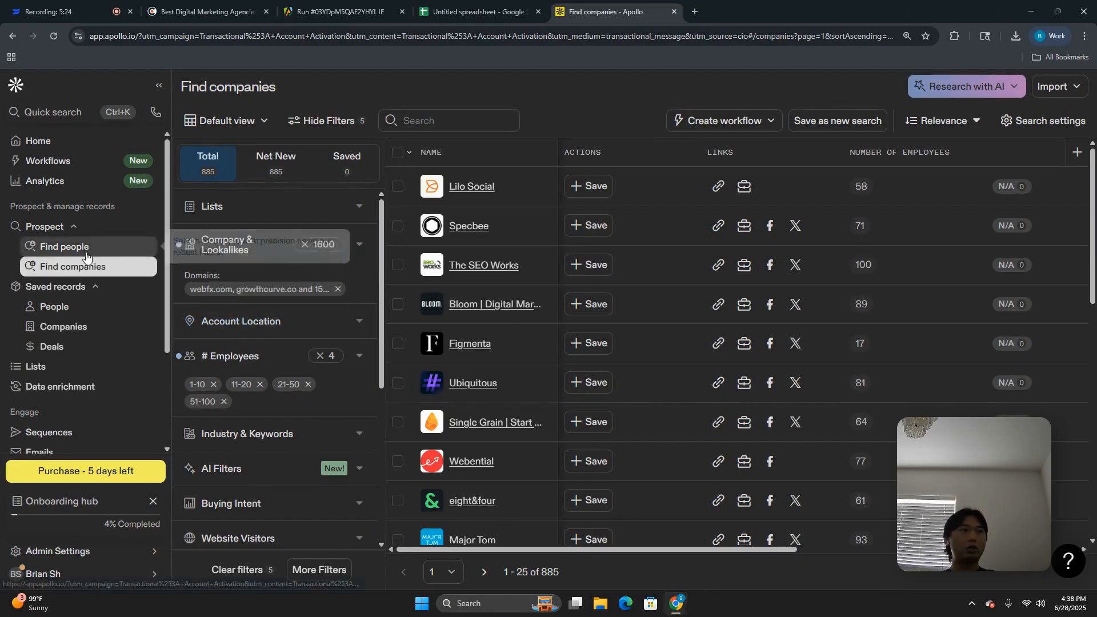
pyautogui.click(57, 247)
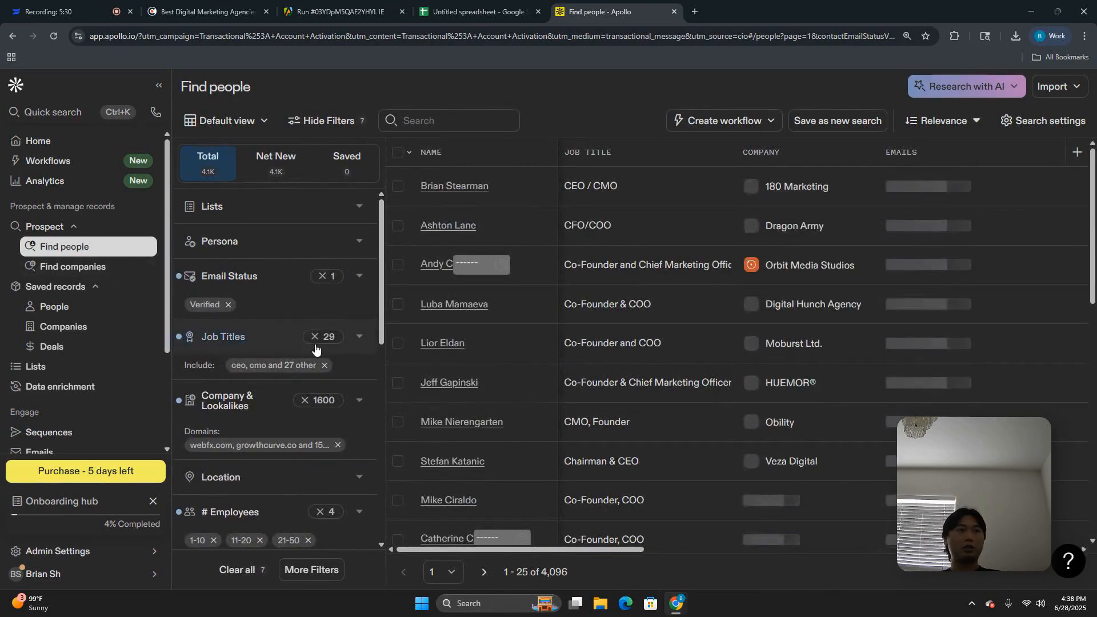
pyautogui.scroll(-2, 314, 349)
pyautogui.scroll(2, 294, 371)
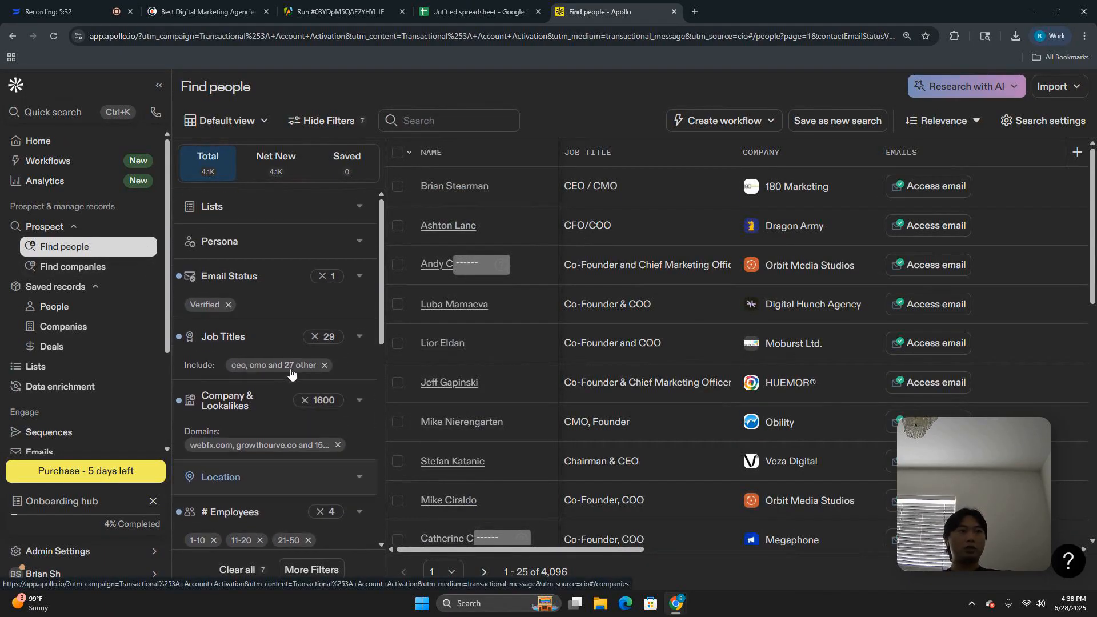
# Step: Review the titles included in the Job Titles filter
pyautogui.click(239, 338)
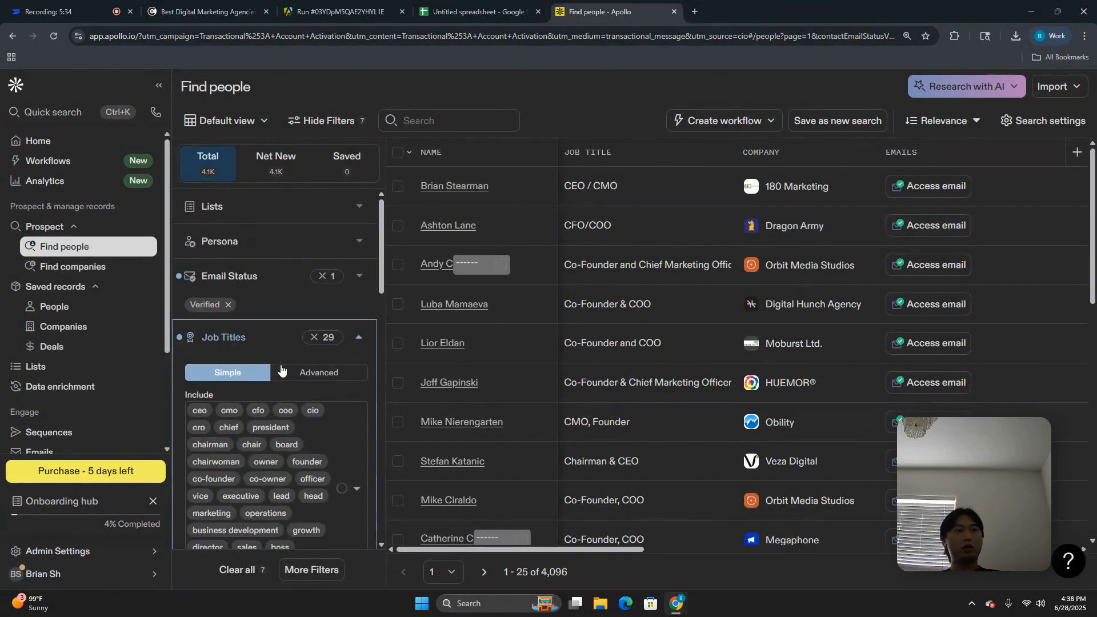
pyautogui.scroll(-2, 292, 343)
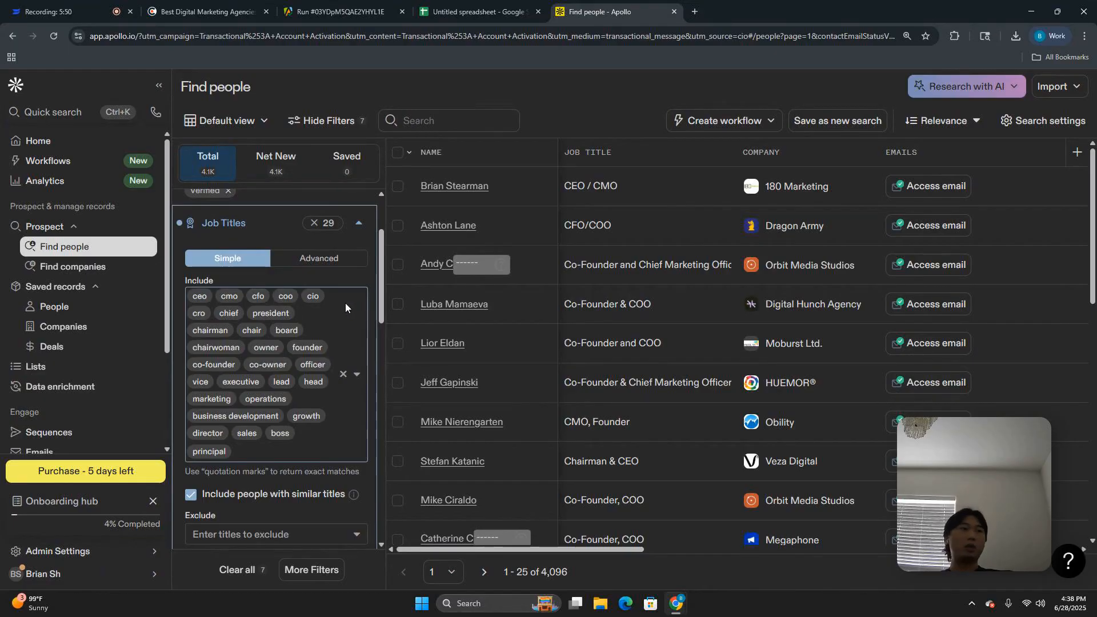
pyautogui.scroll(2, 309, 349)
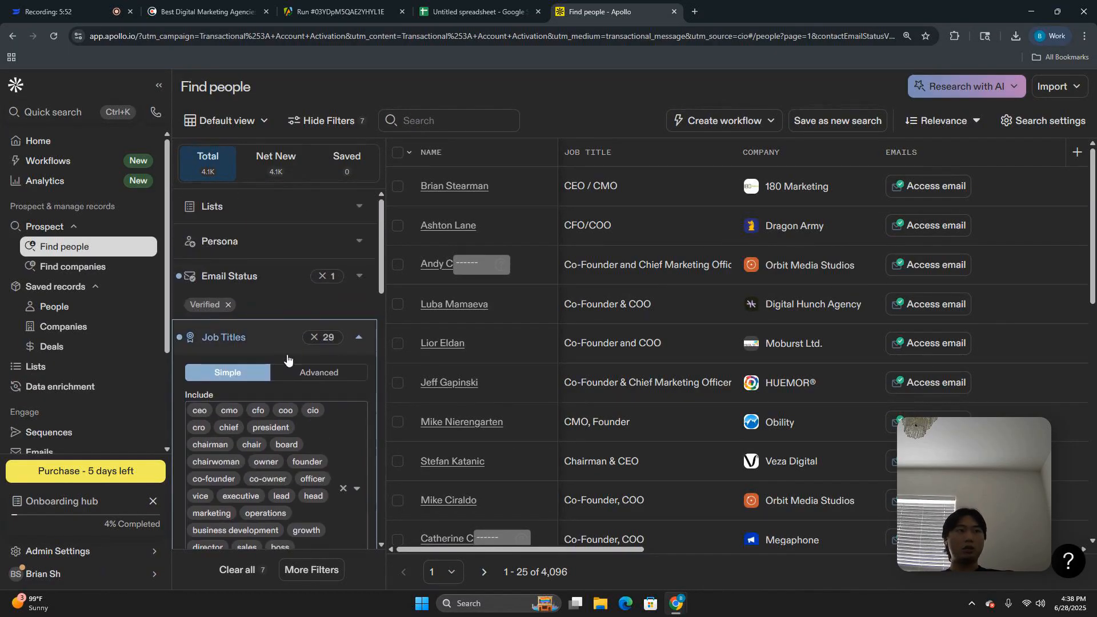
pyautogui.click(252, 336)
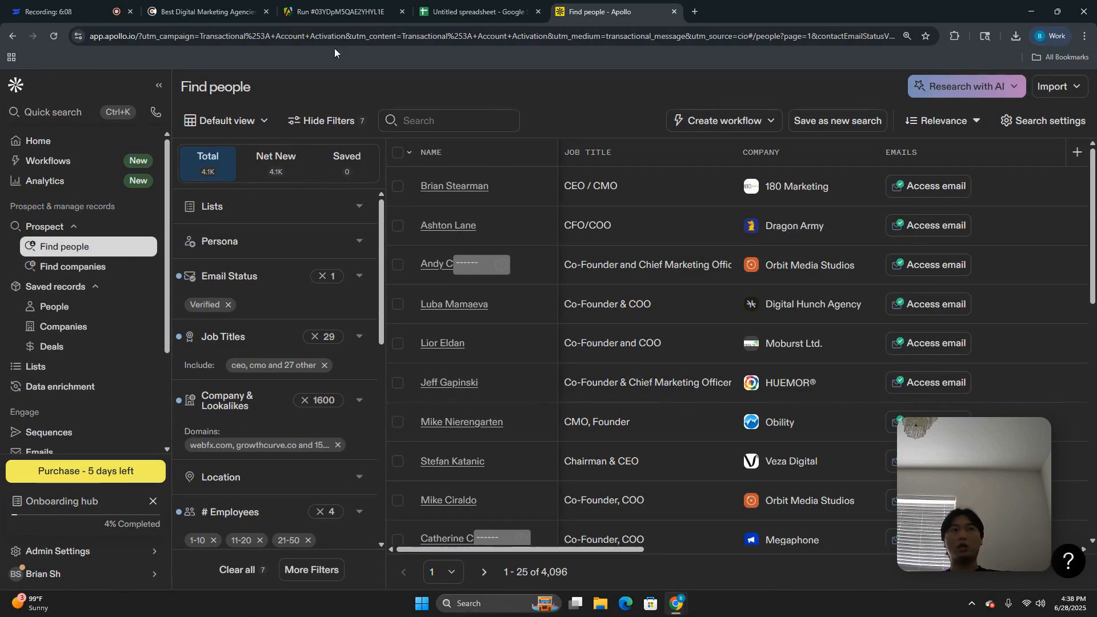
# Step: Copy the URL of the filtered Apollo people search and open exportapollo.co in a new browser tab
pyautogui.click(350, 38)
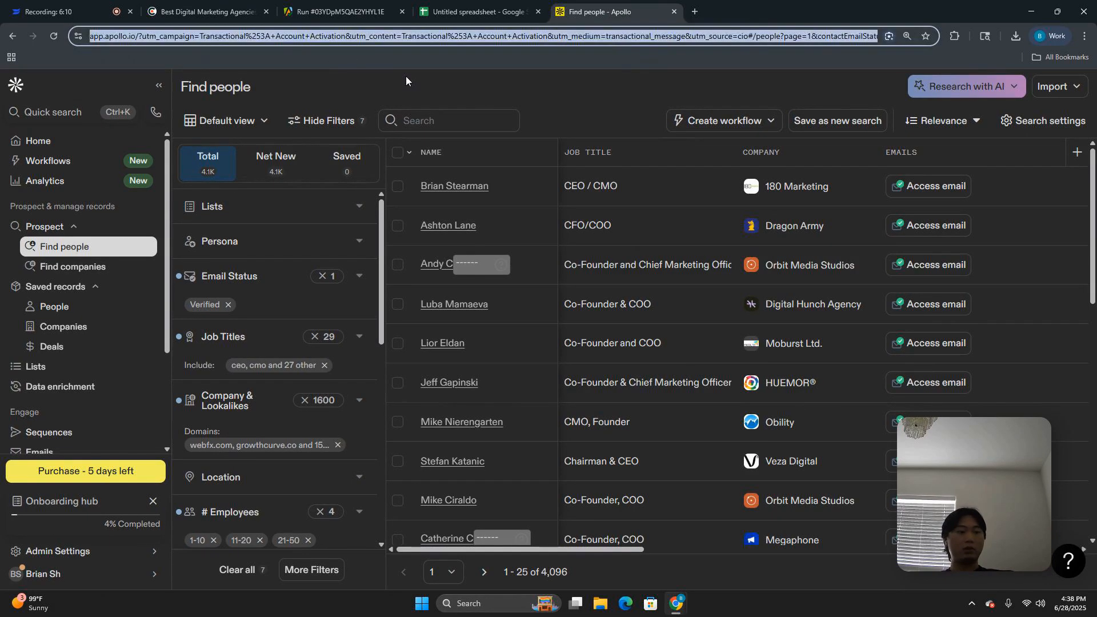
pyautogui.press('BackSpace')
pyautogui.hotkey('ctrl', 't')
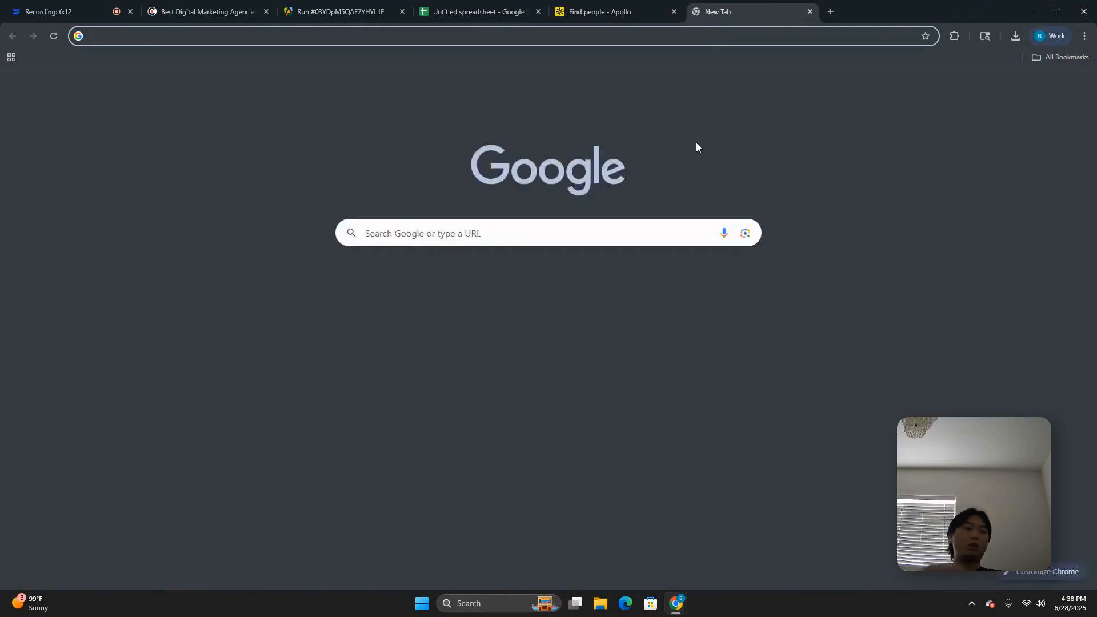
pyautogui.write('exportapollo')
pyautogui.press('Return')
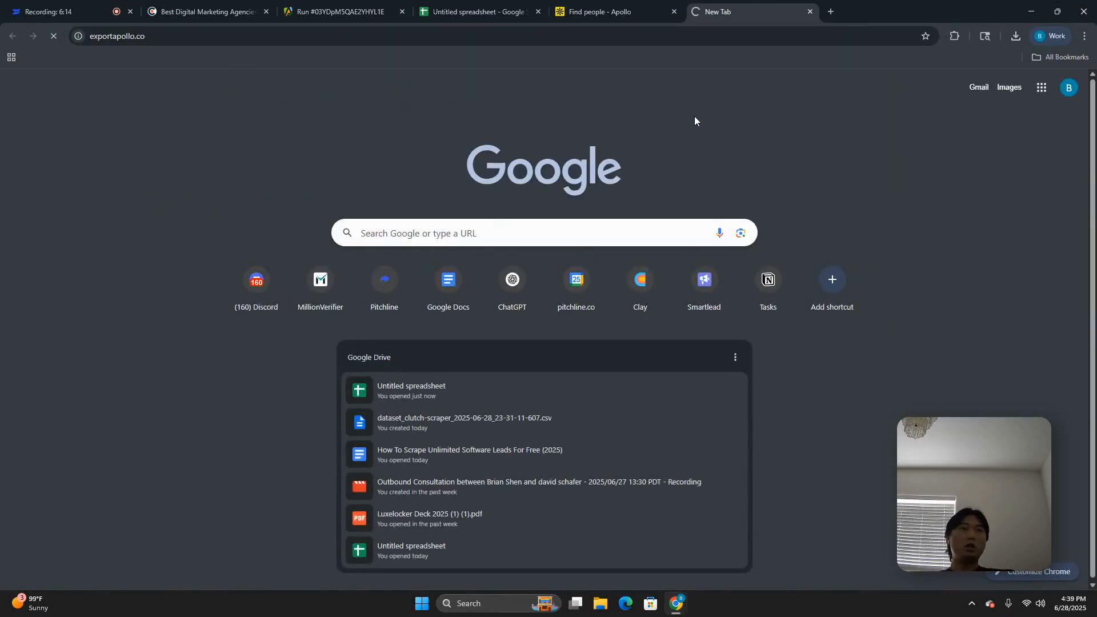
# Step: Return to Apollo and view the email and phone number columns of the people results
pyautogui.click(595, 19)
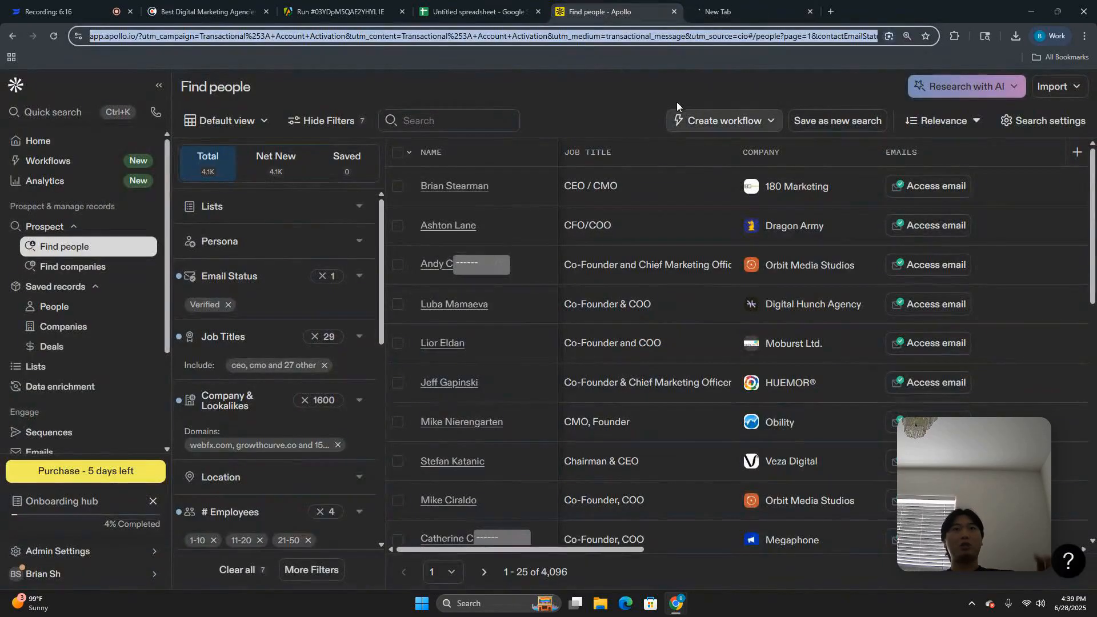
pyautogui.click(814, 95)
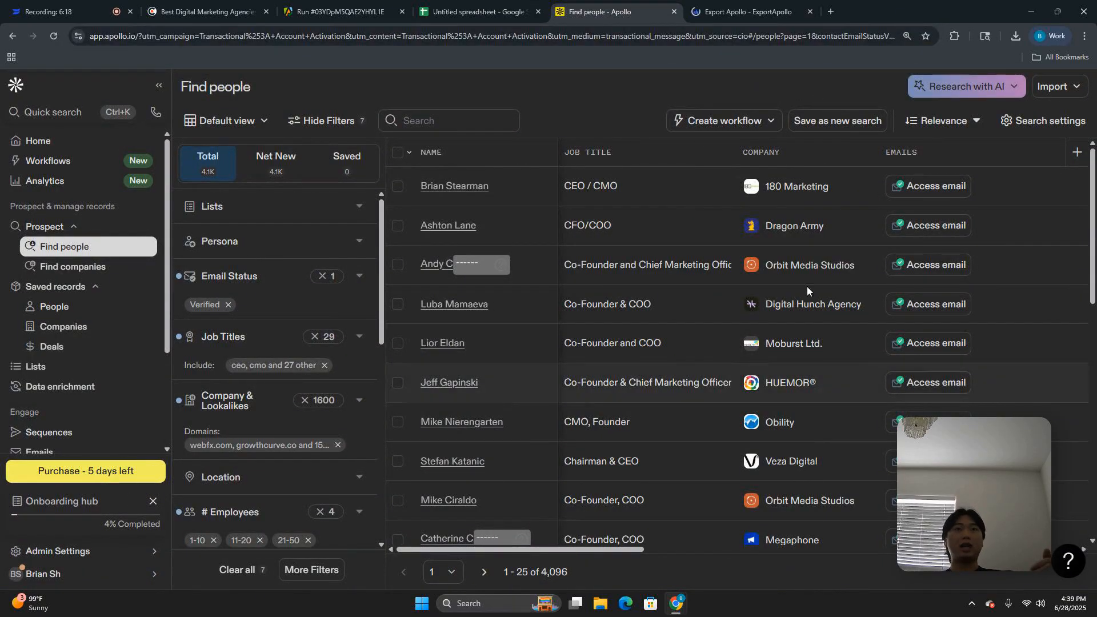
pyautogui.moveTo(578, 546); pyautogui.dragTo(747, 270)
# Step: Switch to ExportApollo, start its request form and continue past the prefilled name, phone and email page
pyautogui.click(740, 12)
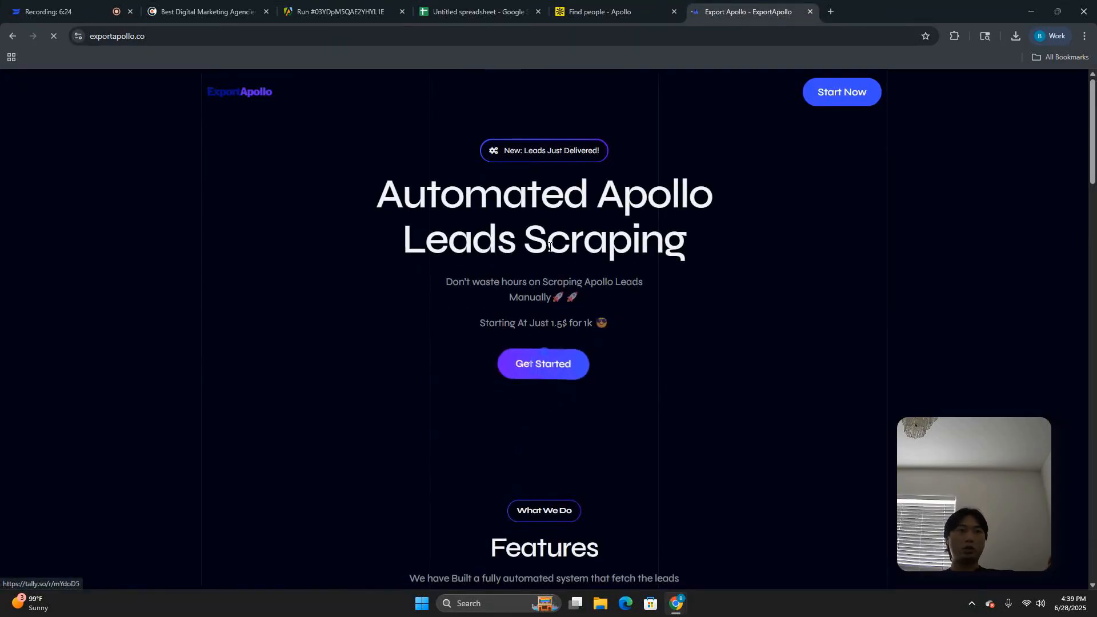
pyautogui.click(543, 370)
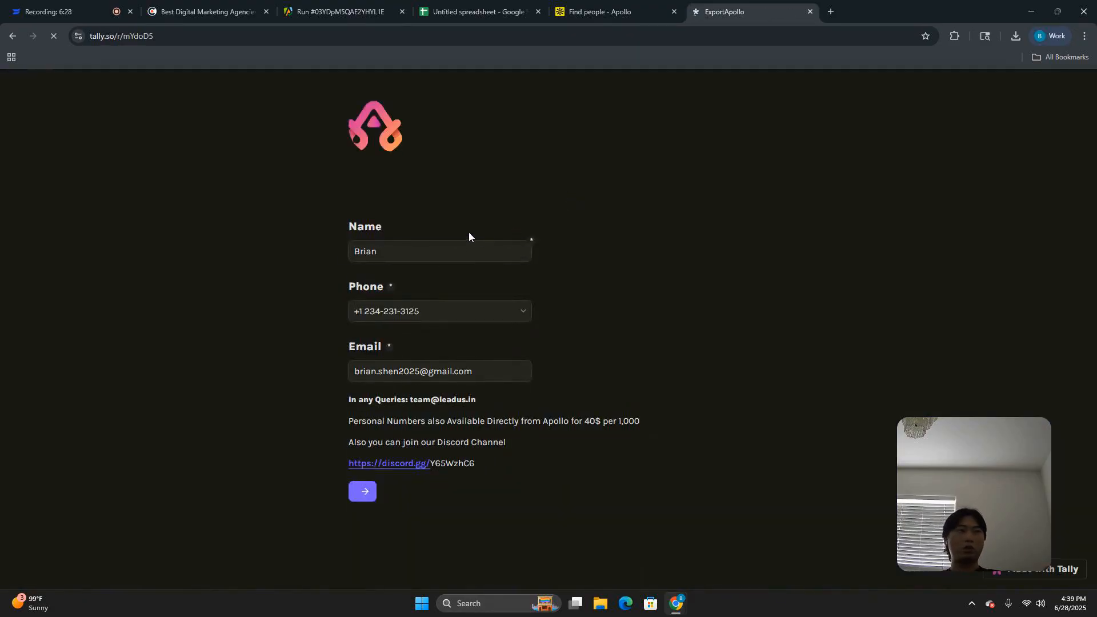
pyautogui.click(451, 250)
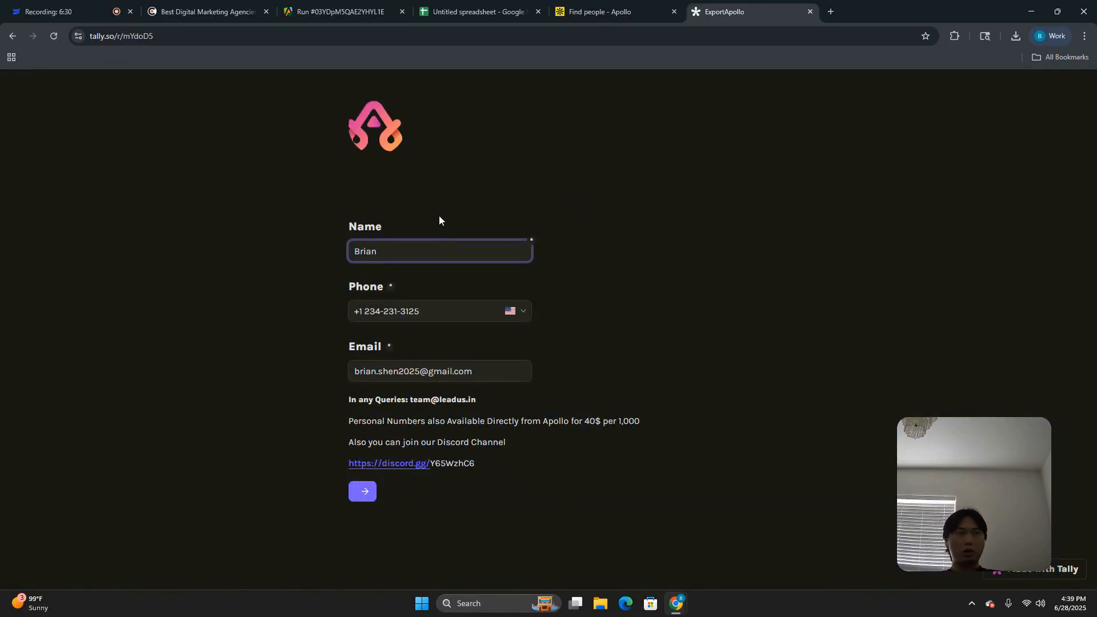
pyautogui.doubleClick(404, 320)
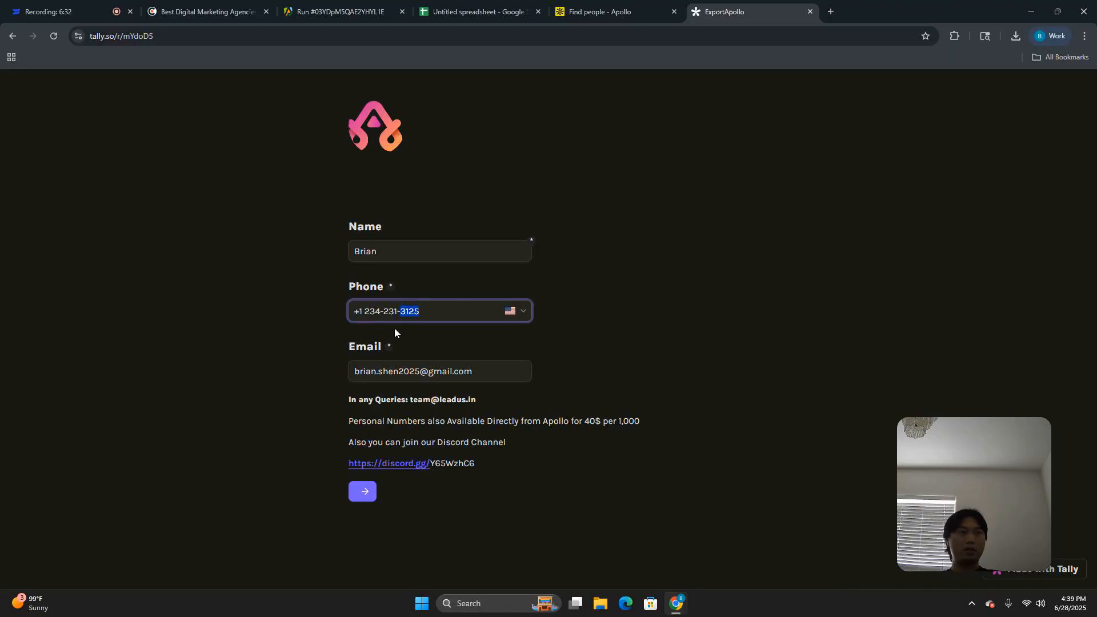
pyautogui.click(362, 492)
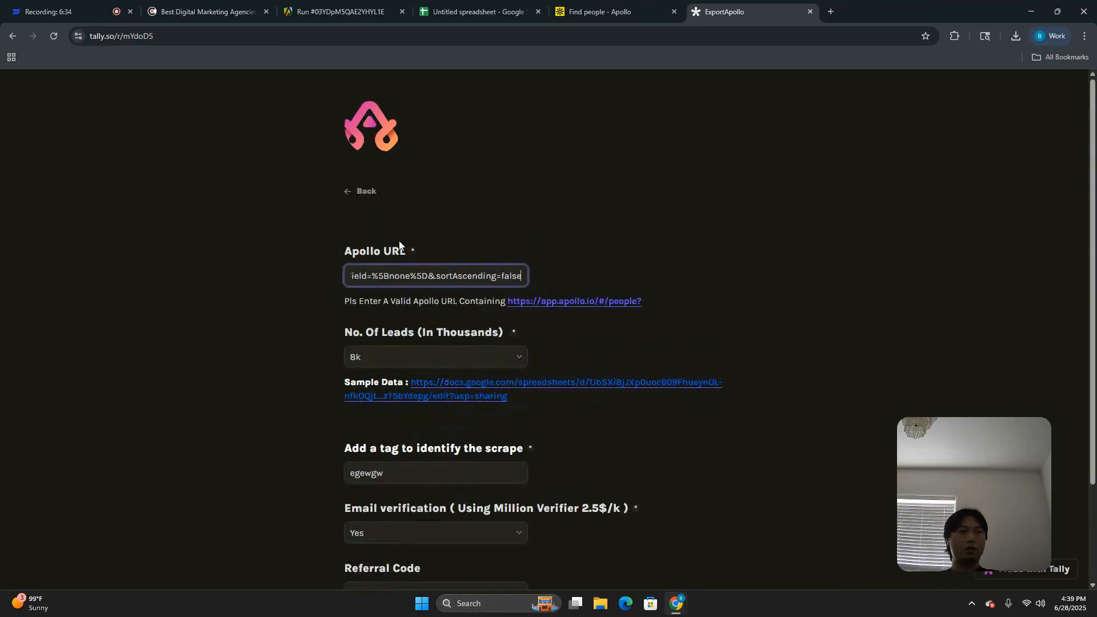
# Step: Replace the Apollo URL in the form with the copied people search link and compare it against the Apollo tab
pyautogui.hotkey('ctrl', 'a')
pyautogui.press('BackSpace')
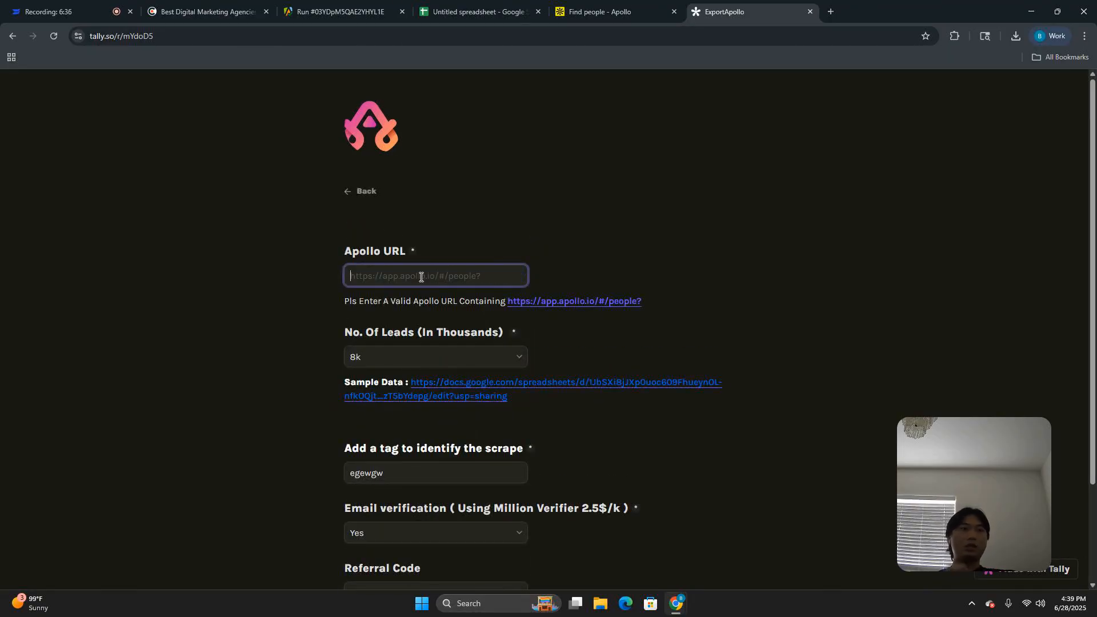
pyautogui.hotkey('ctrl', 'v')
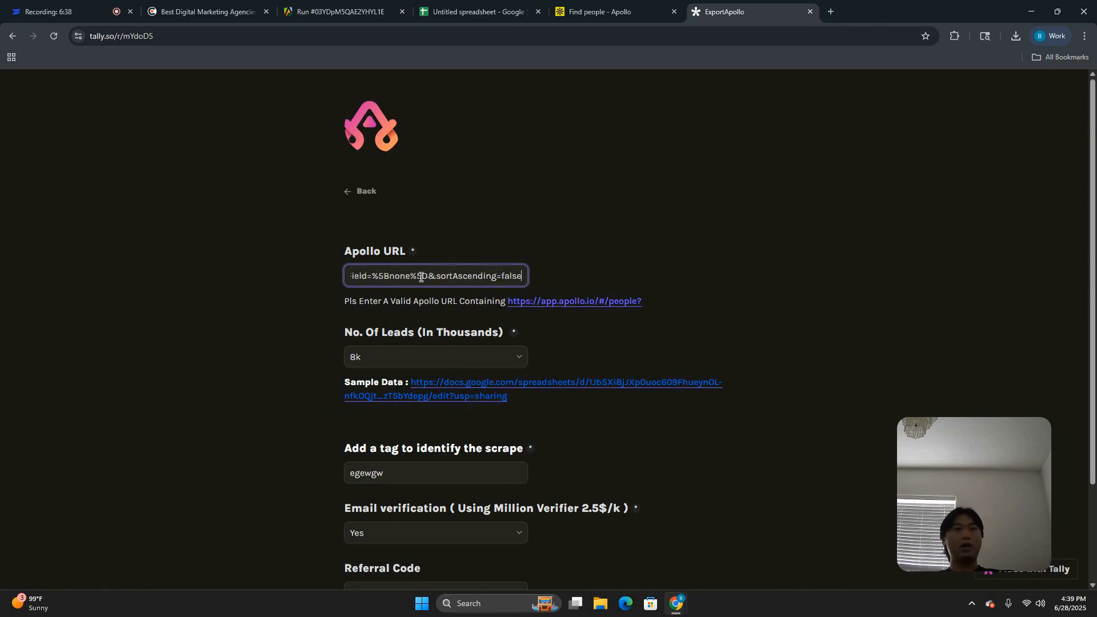
pyautogui.click(480, 214)
pyautogui.click(600, 12)
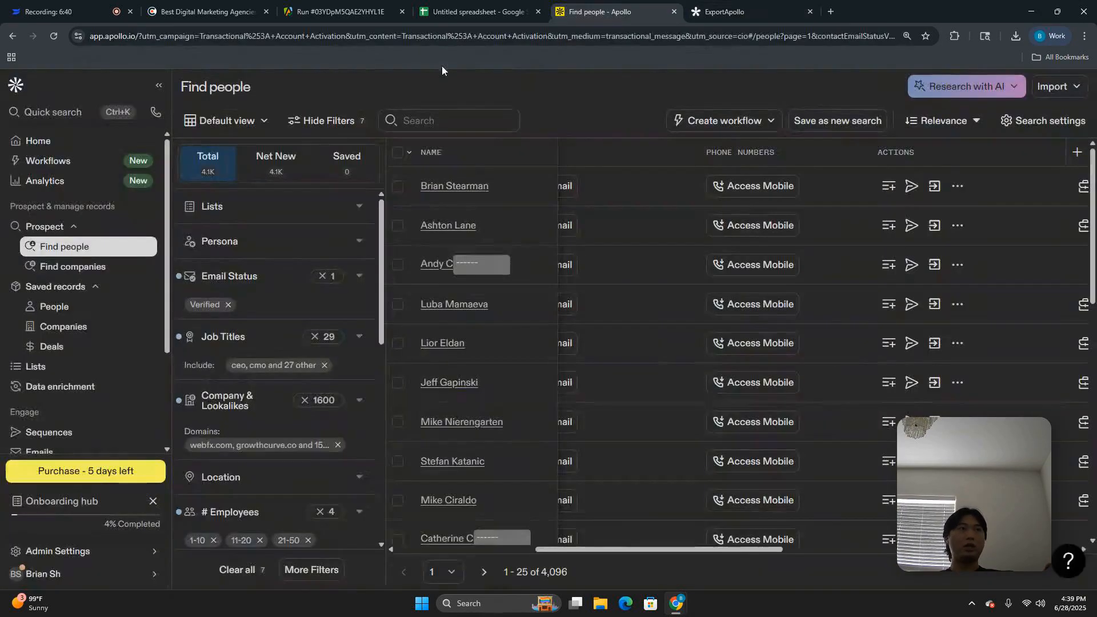
pyautogui.click(725, 11)
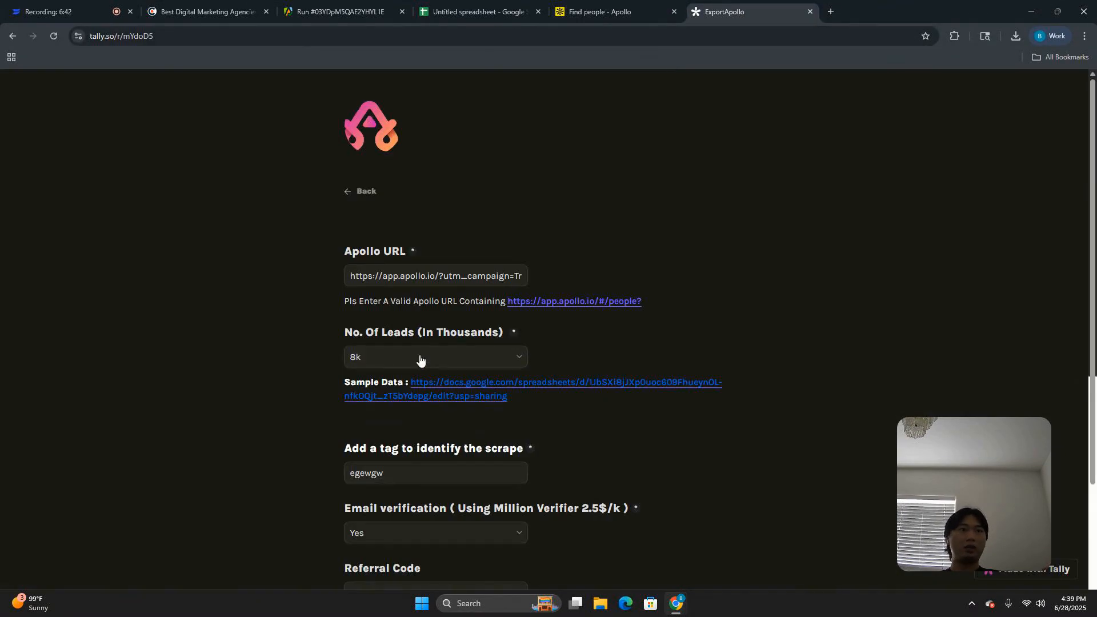
# Step: Check the total number of people in Apollo and set the form's number of leads to 5k
pyautogui.scroll(-1, 434, 342)
pyautogui.scroll(1, 450, 315)
pyautogui.click(600, 12)
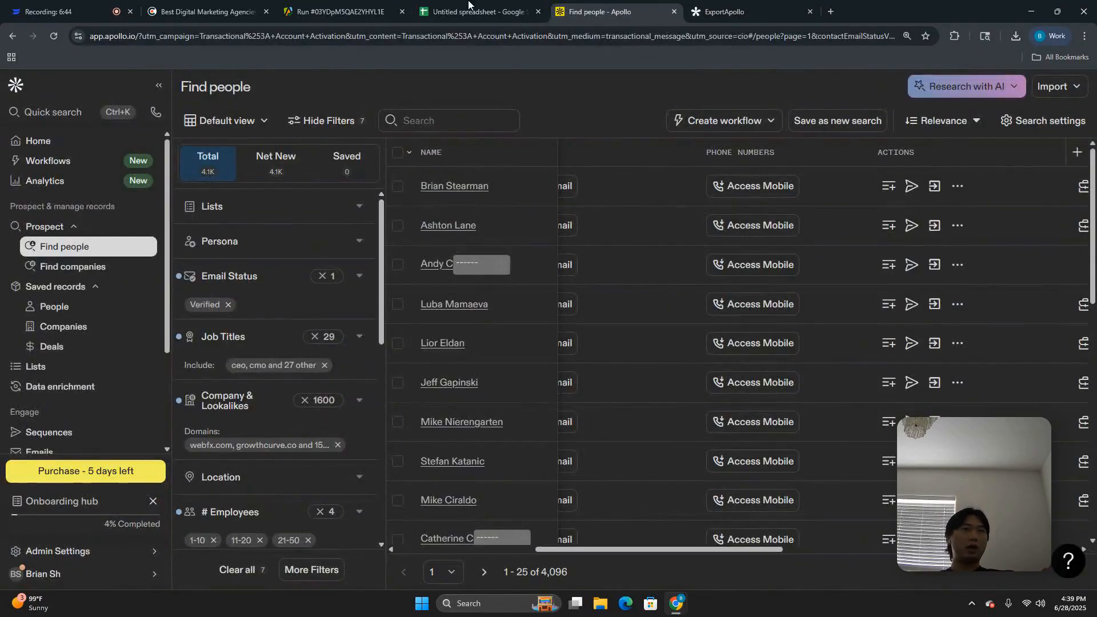
pyautogui.click(724, 12)
pyautogui.click(404, 361)
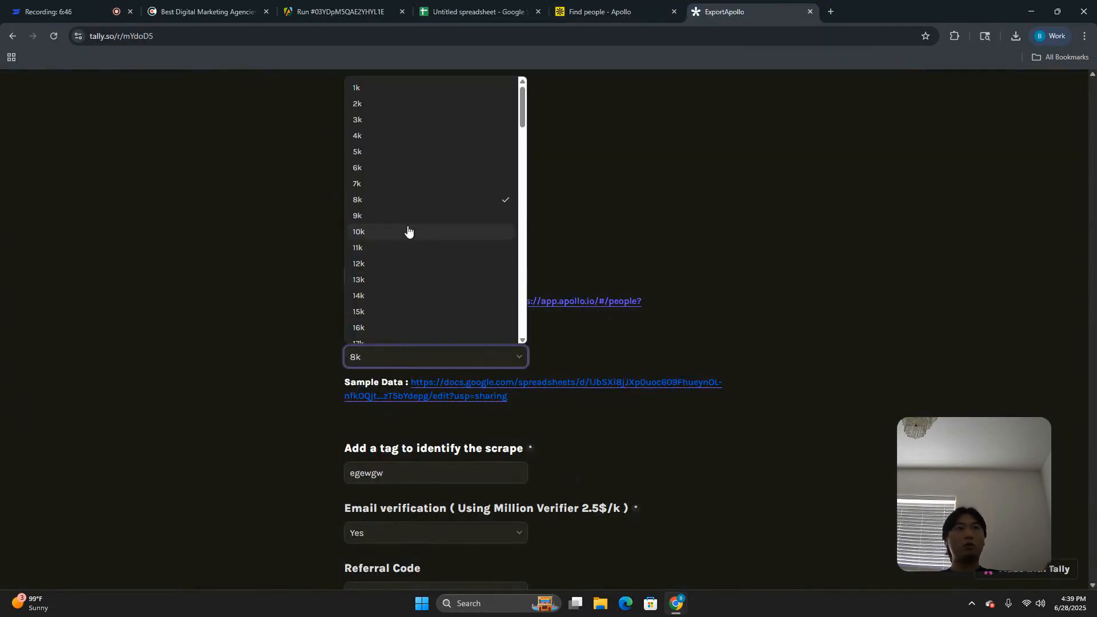
pyautogui.click(404, 153)
pyautogui.scroll(-2, 607, 374)
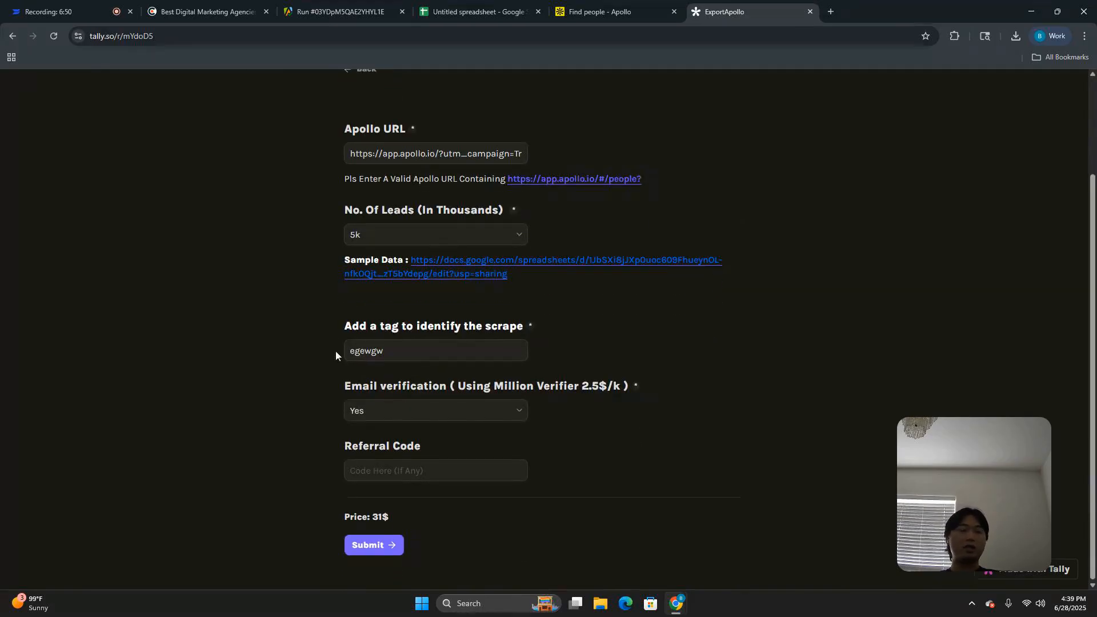
# Step: Review the email verification options and the price of the scrape
pyautogui.click(375, 414)
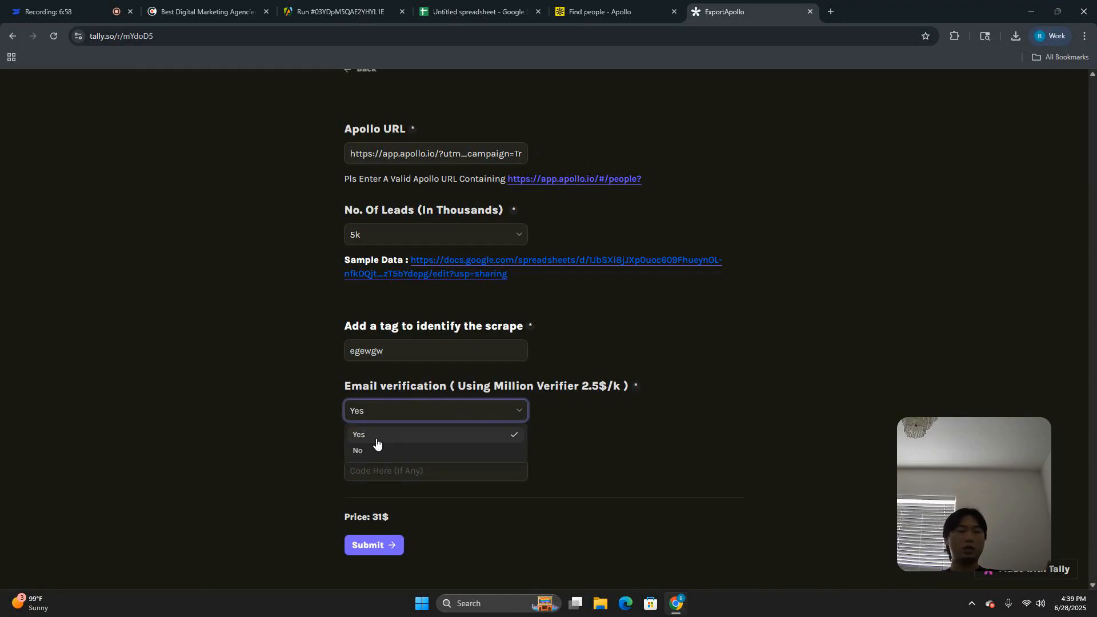
pyautogui.click(358, 389)
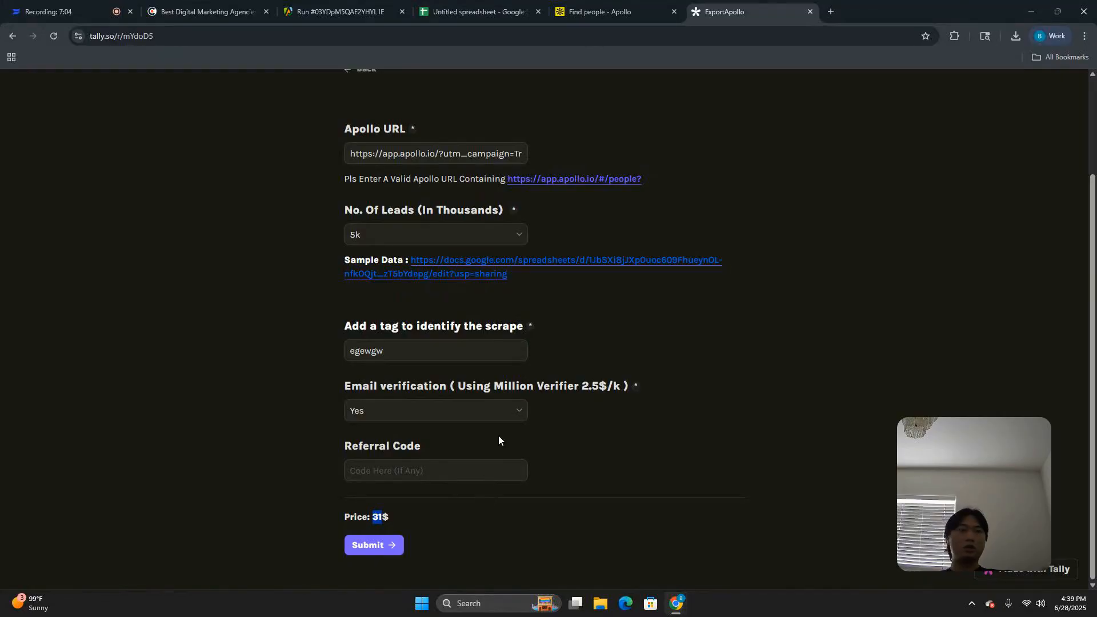
pyautogui.scroll(2, 532, 424)
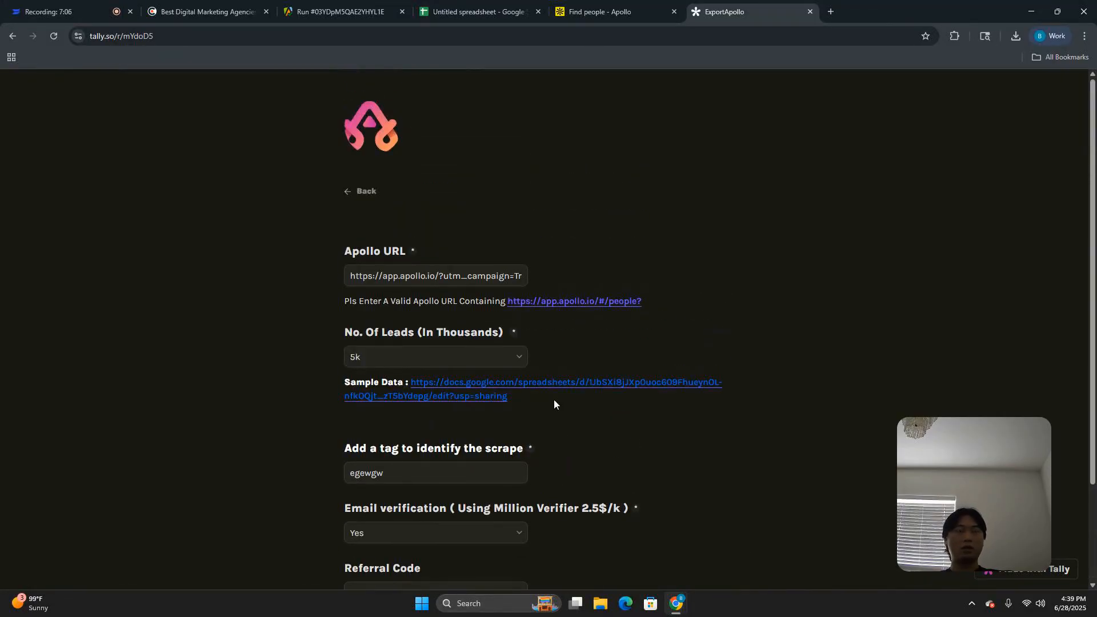